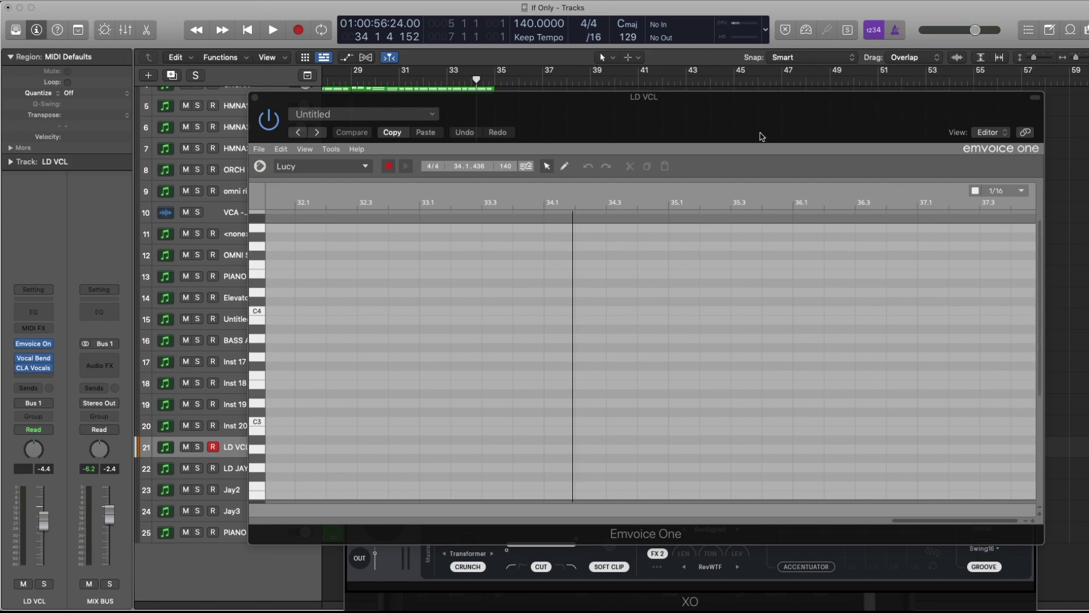
Move the Emvoice One window up and left over the track list, keeping Lucy as the voice.
mouse_move(757, 136)
left_mouse_down()
mouse_move(699, 142)
mouse_move(747, 122)
left_mouse_up()
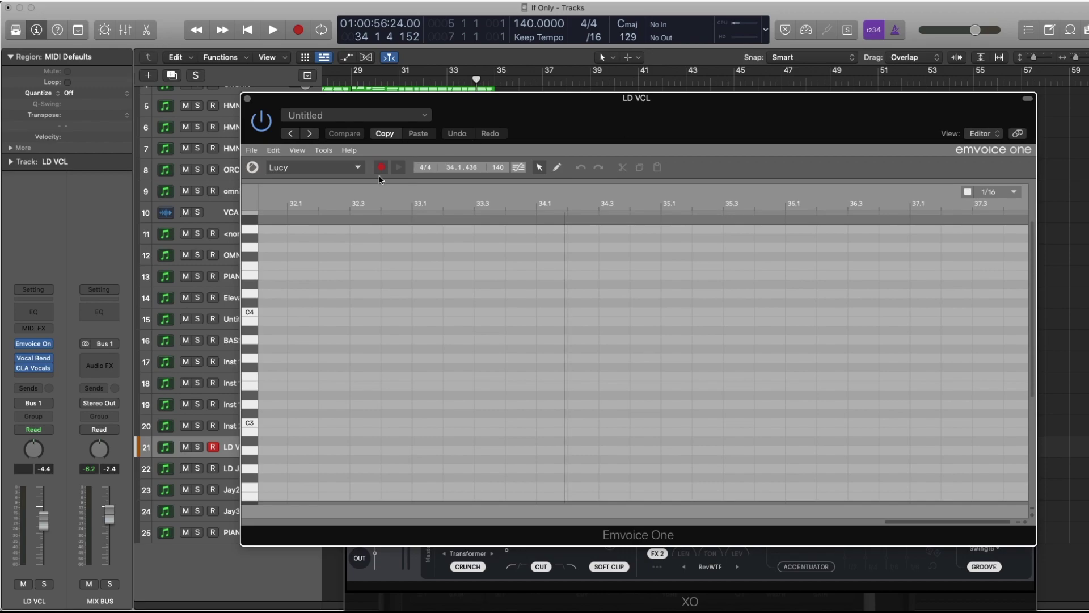
left_click(356, 172)
left_click(370, 158)
left_click_drag(452, 109, 437, 74)
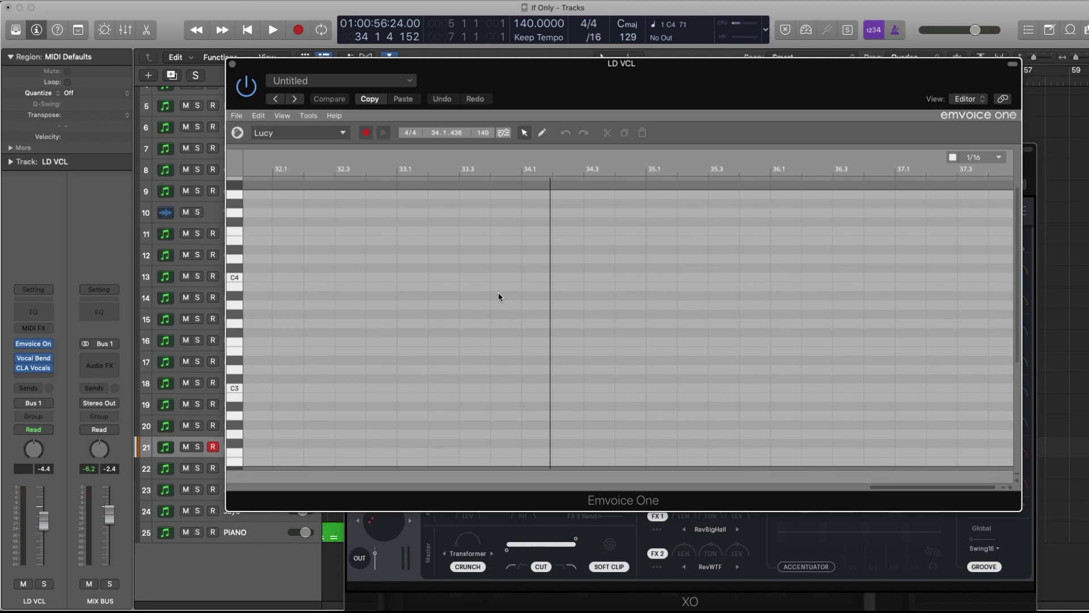
Record five notes descending from C4 across bars 32–33 with MIDI Listen during playback.
key("space")
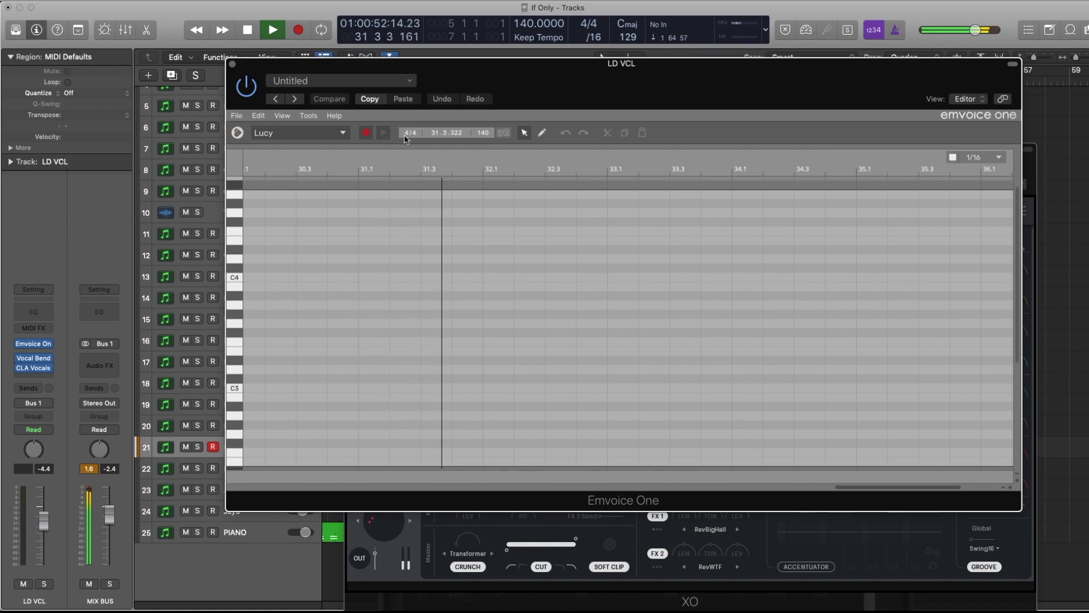
left_click(366, 133)
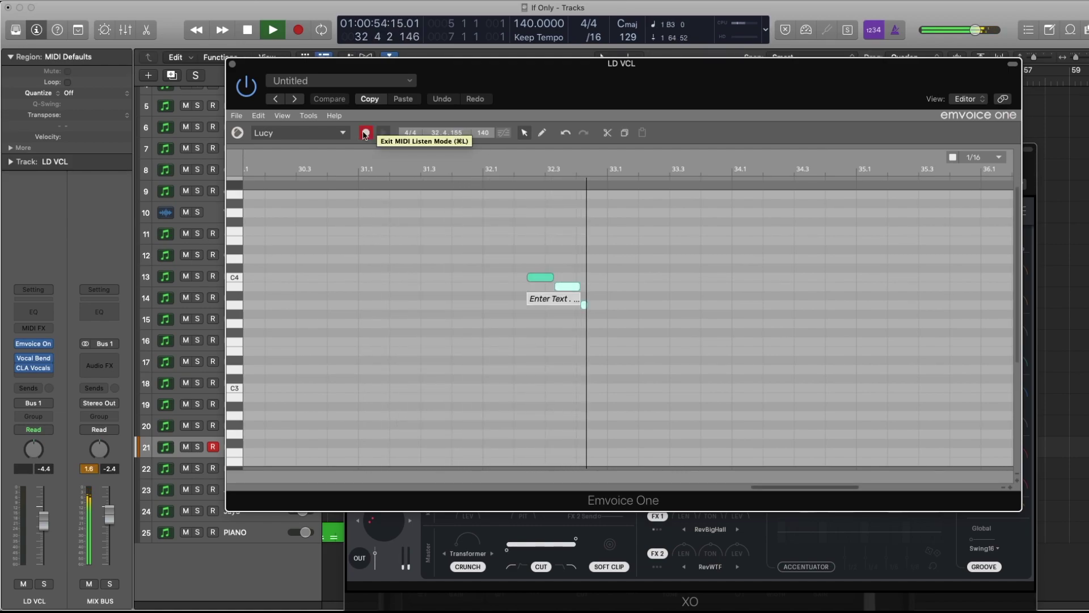
key("space")
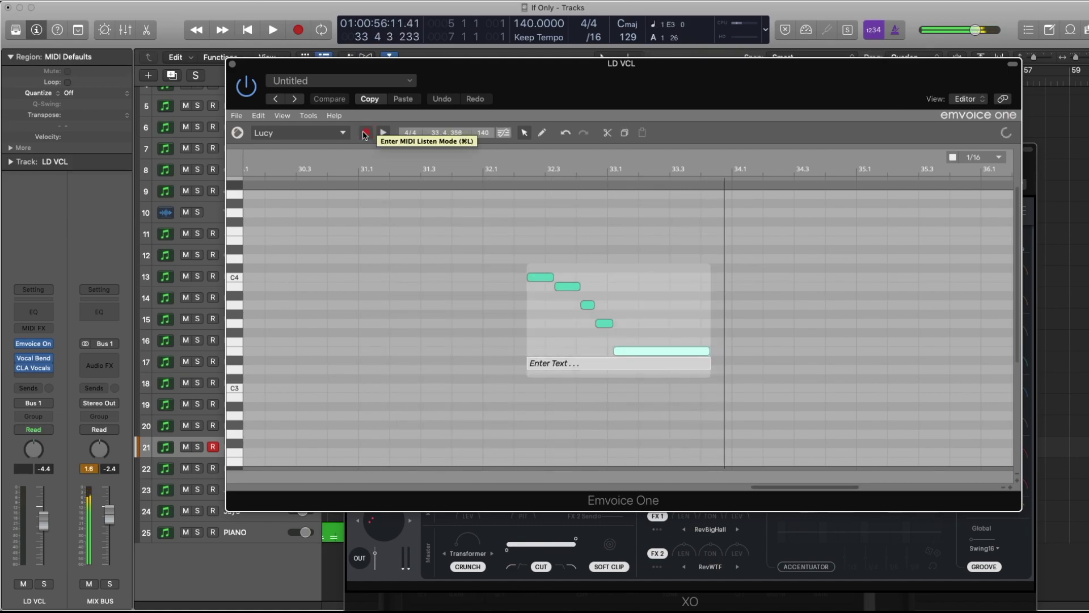
left_click(550, 361)
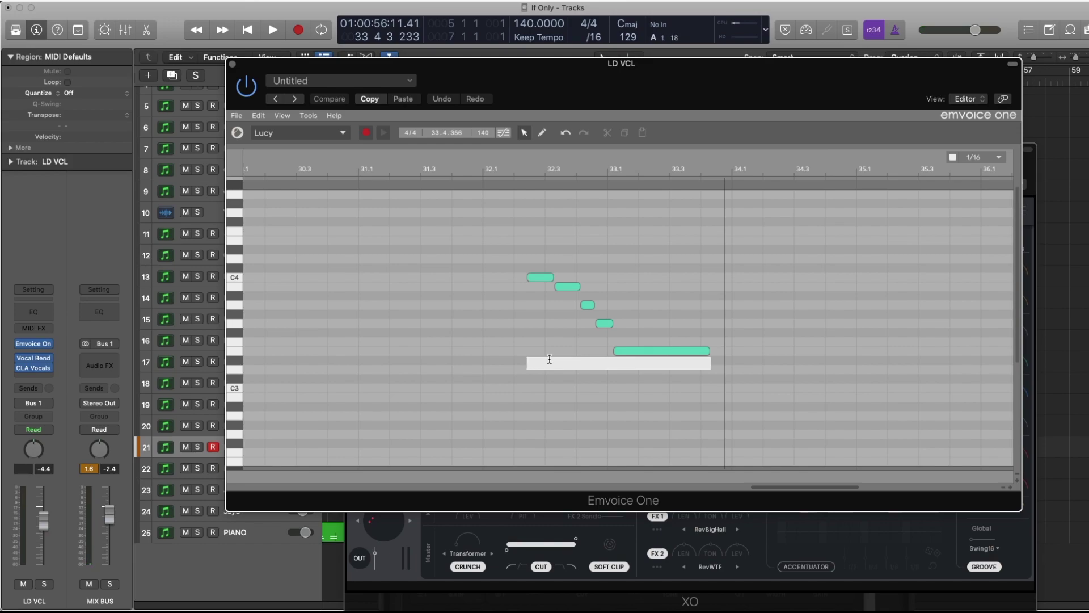
left_click(751, 250)
Rewind to bar 32 and play back the recorded melody twice.
key("comma")
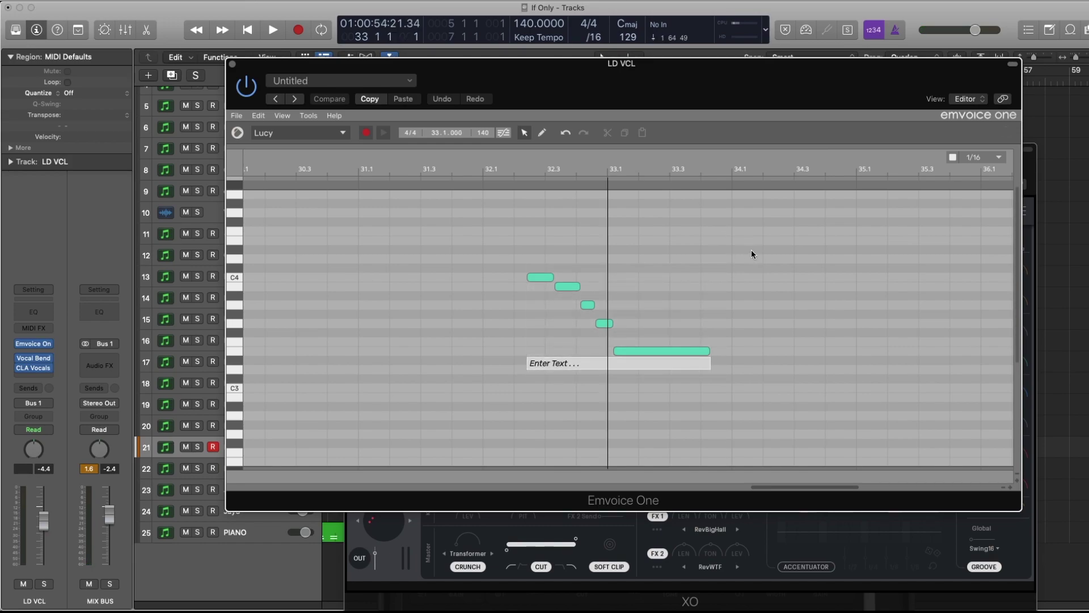
key("comma")
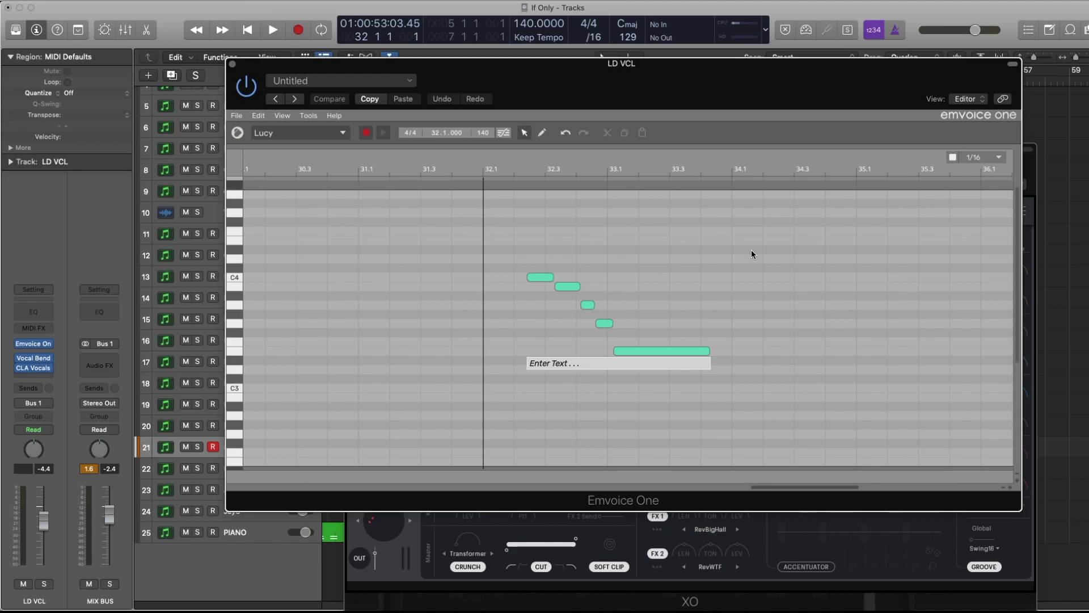
key("space")
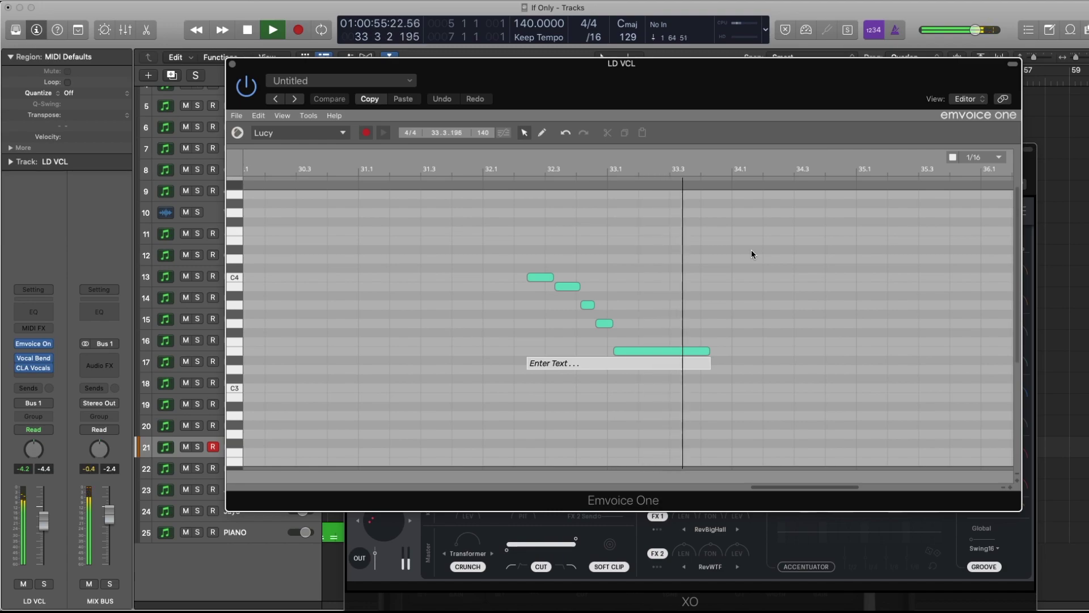
key("space")
key("comma")
key("comma")
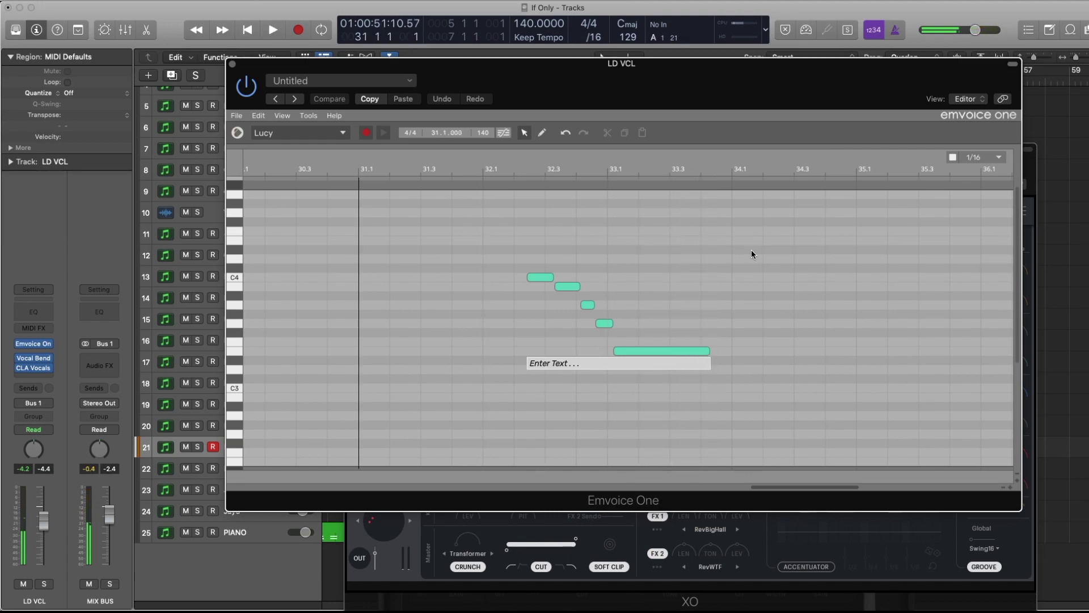
key("space")
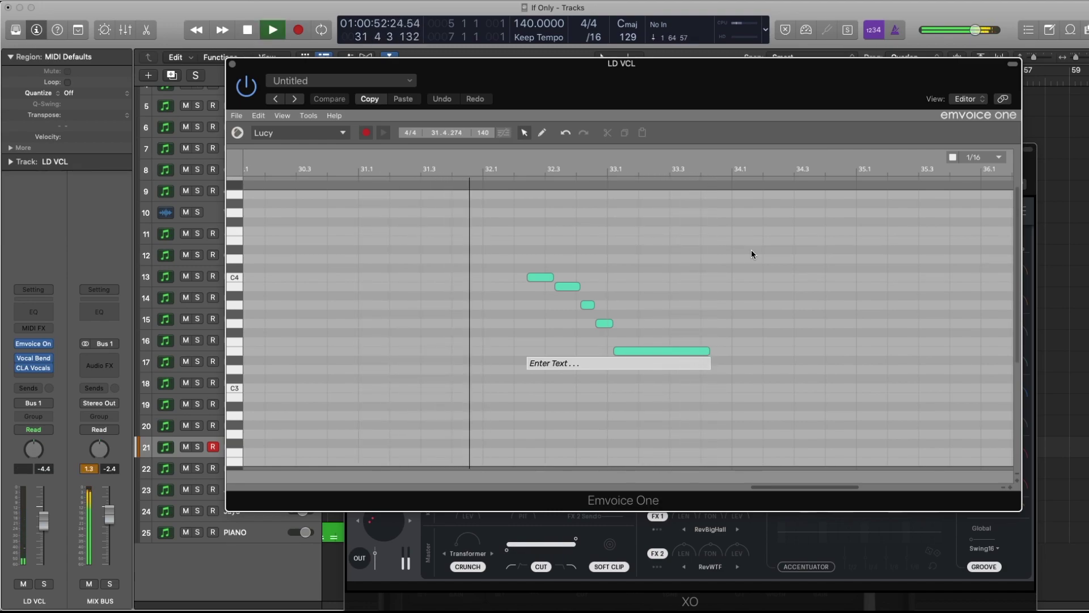
key("space")
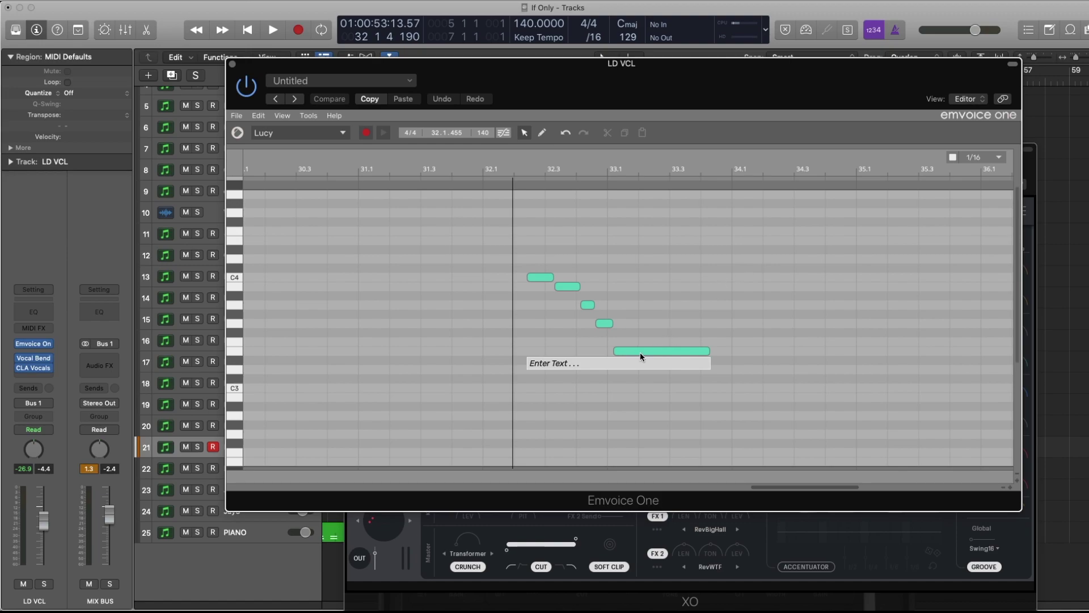
Enter the lyric 'If only you knew' under the five notes and hear it sung.
left_click(569, 365)
type("If onl")
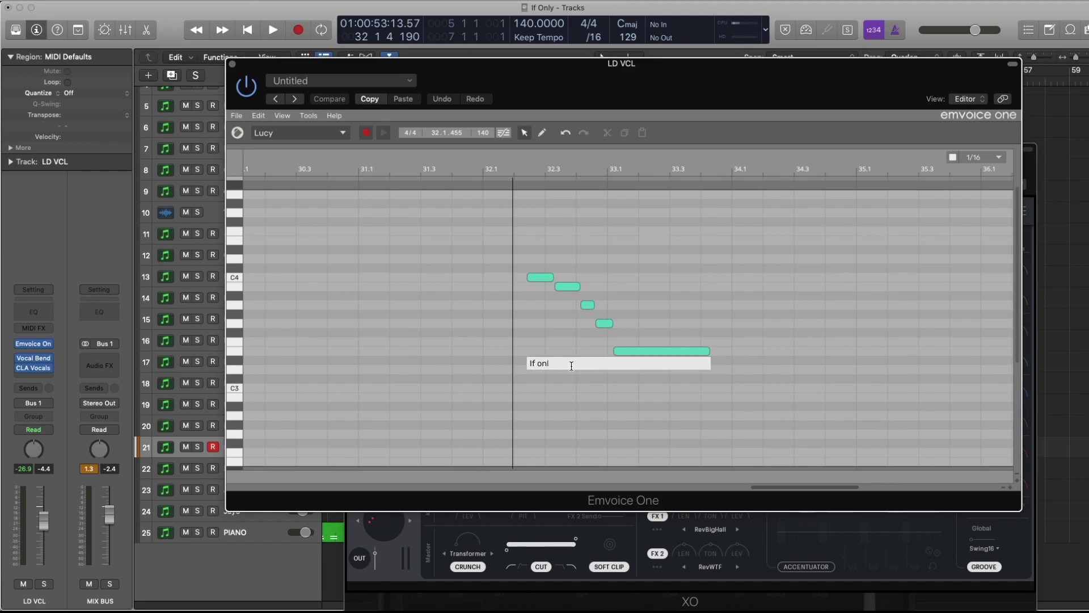
type("y you knew")
key("Return")
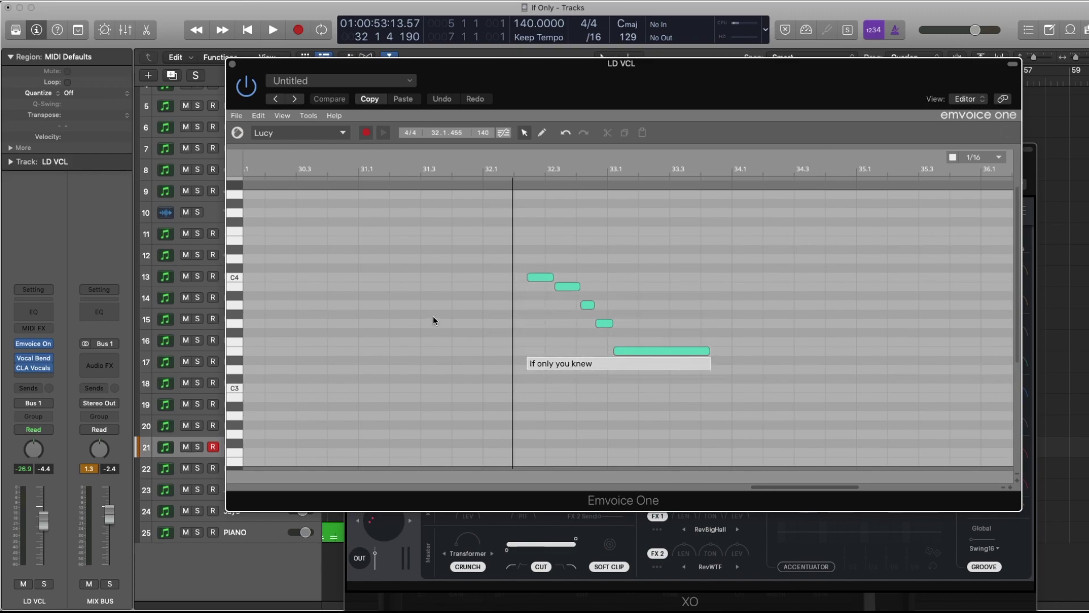
key("space")
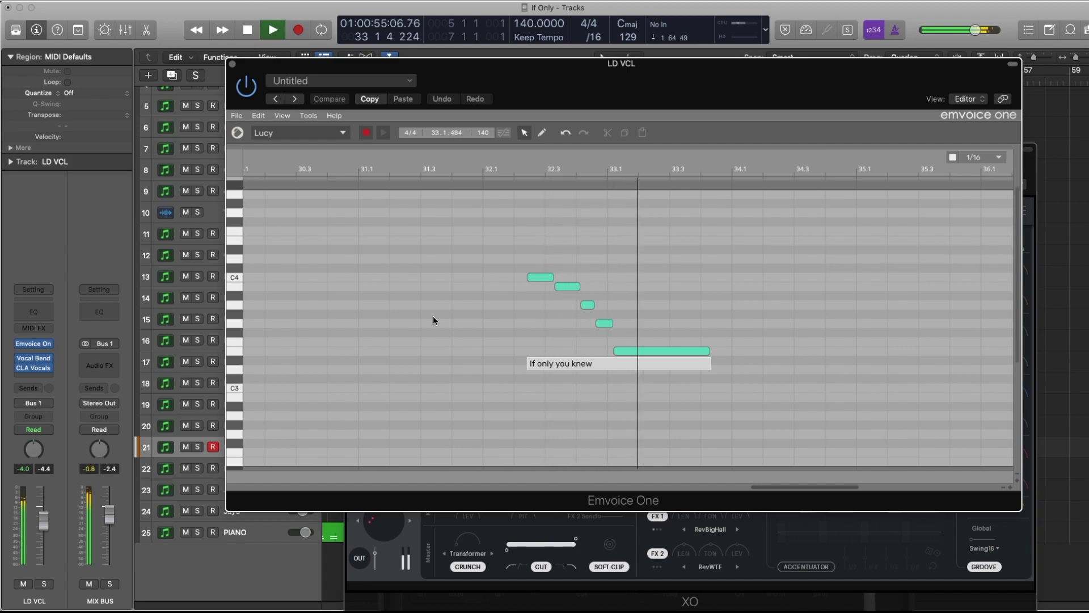
key("space")
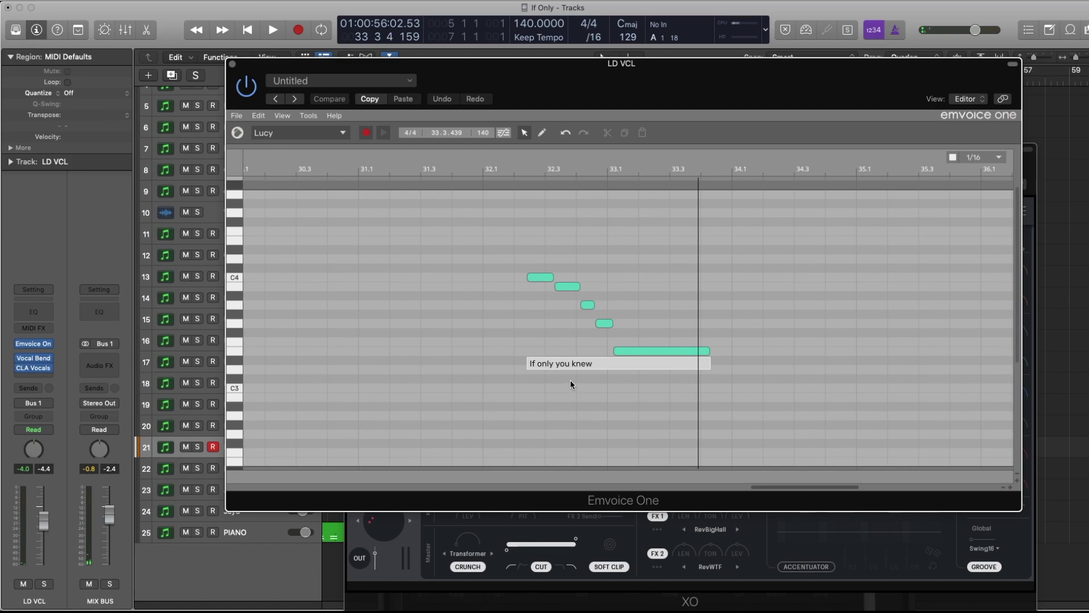
Add three short slide notes just below the first, fourth and long notes.
double_click(529, 293)
double_click(595, 341)
double_click(617, 370)
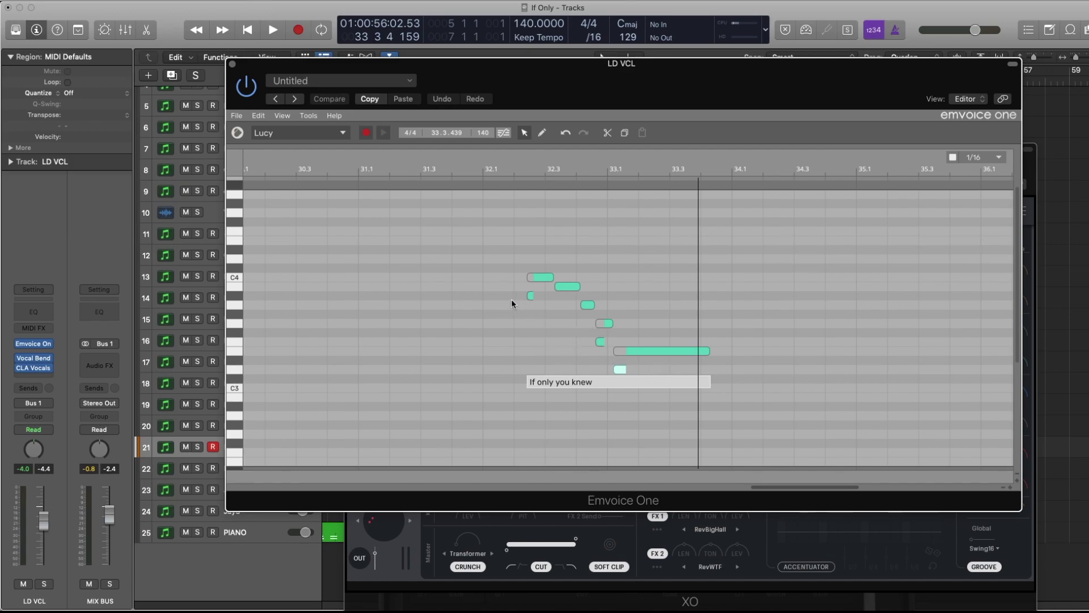
Play the phrase from bar 32 and select the small note before the long note.
key("comma")
key("comma")
key("space")
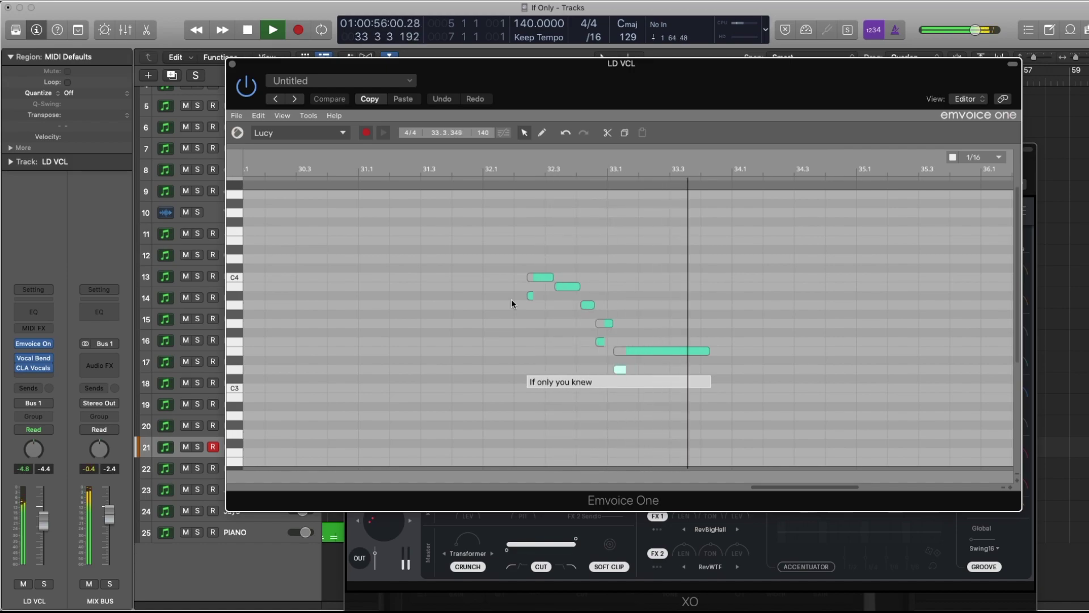
key("space")
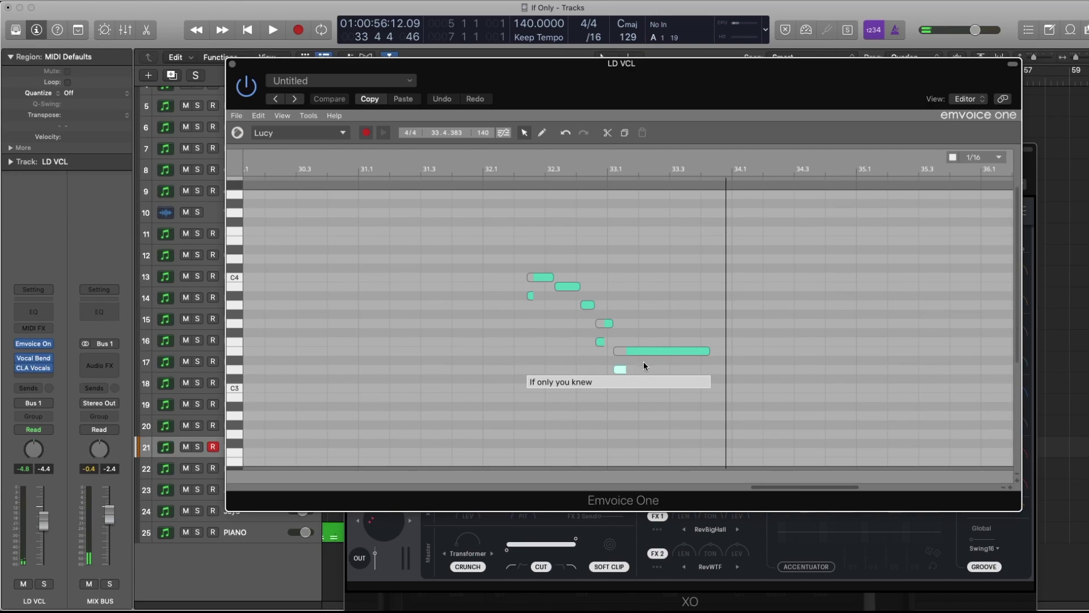
left_click(603, 343)
Shift all eight notes of the phrase slightly earlier.
left_click_drag(513, 242, 658, 390)
left_click_drag(648, 351, 644, 349)
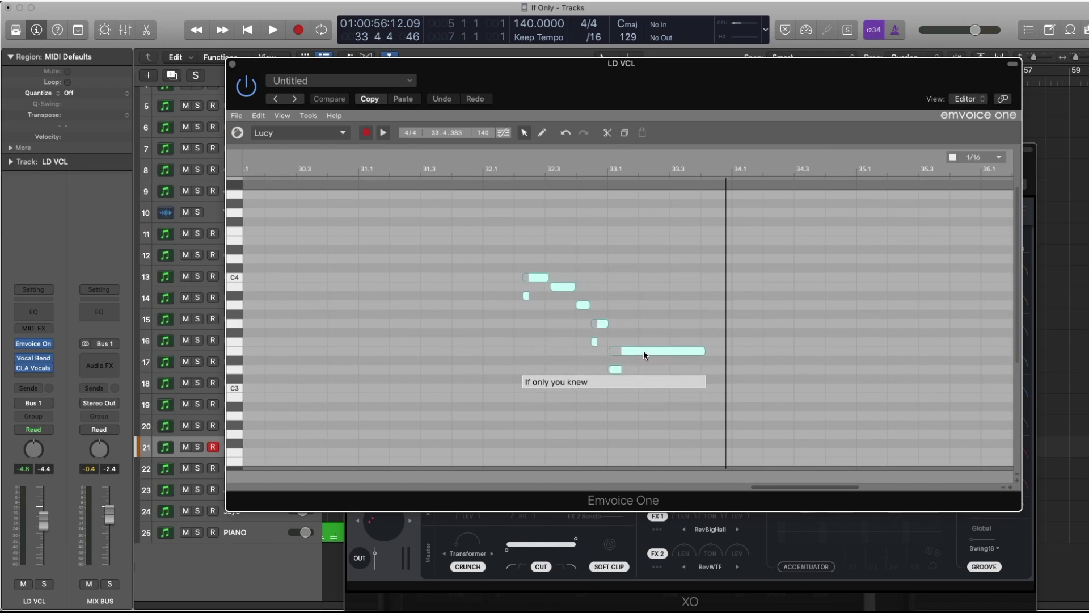
left_click(588, 242)
Audition the phrase, then stretch the long final note to about bar 34.3.
key("space")
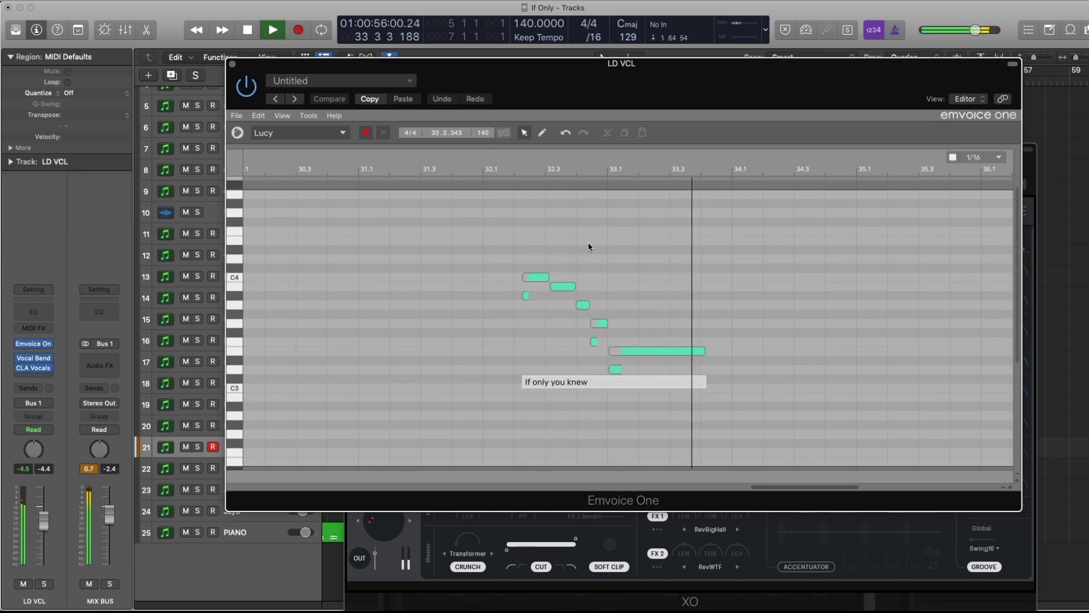
key("space")
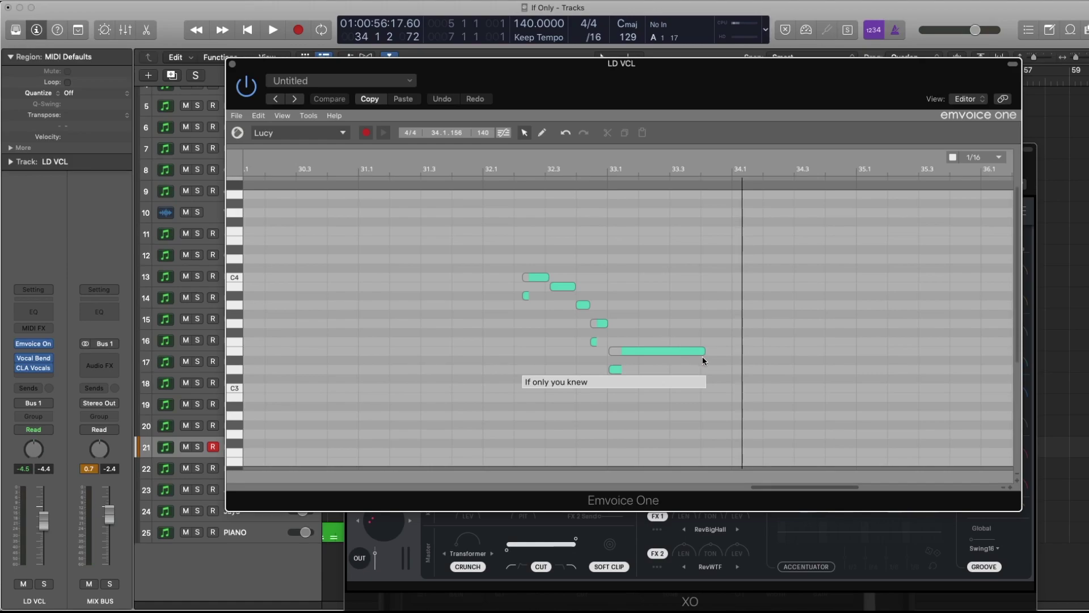
left_click_drag(703, 361, 805, 363)
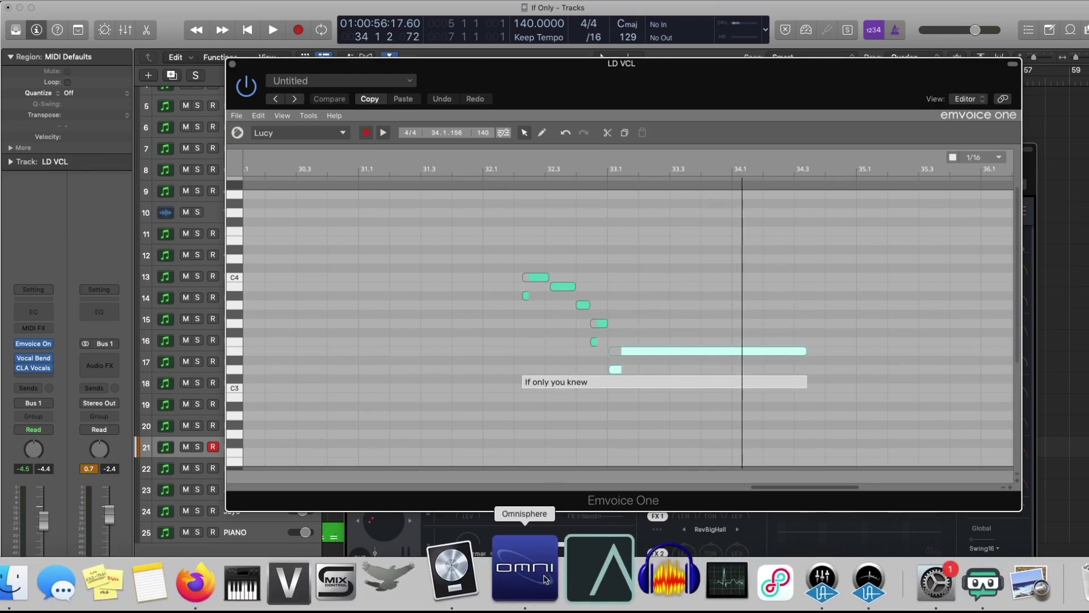
Close the ARP Odyssey and RC-20 windows and bring Emvoice One back to the front.
left_click(523, 571)
left_click(388, 184)
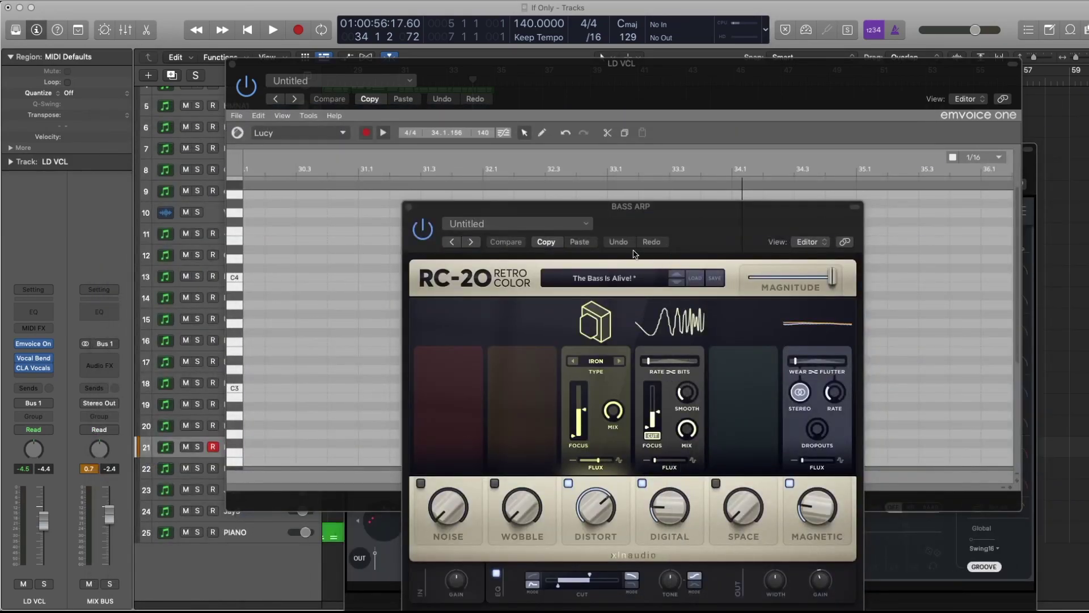
left_click(408, 207)
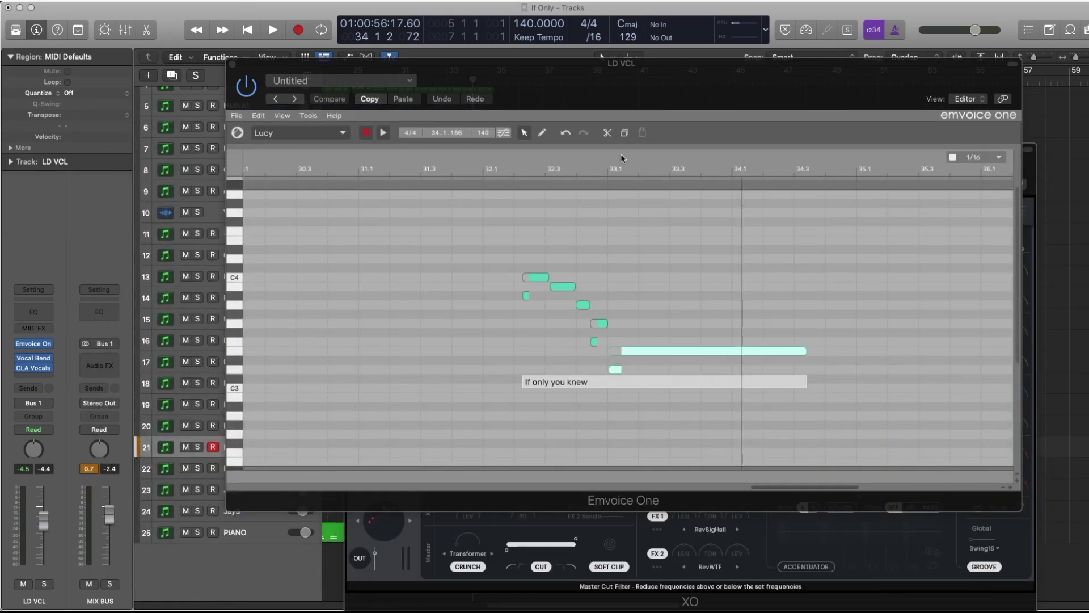
left_click(643, 70)
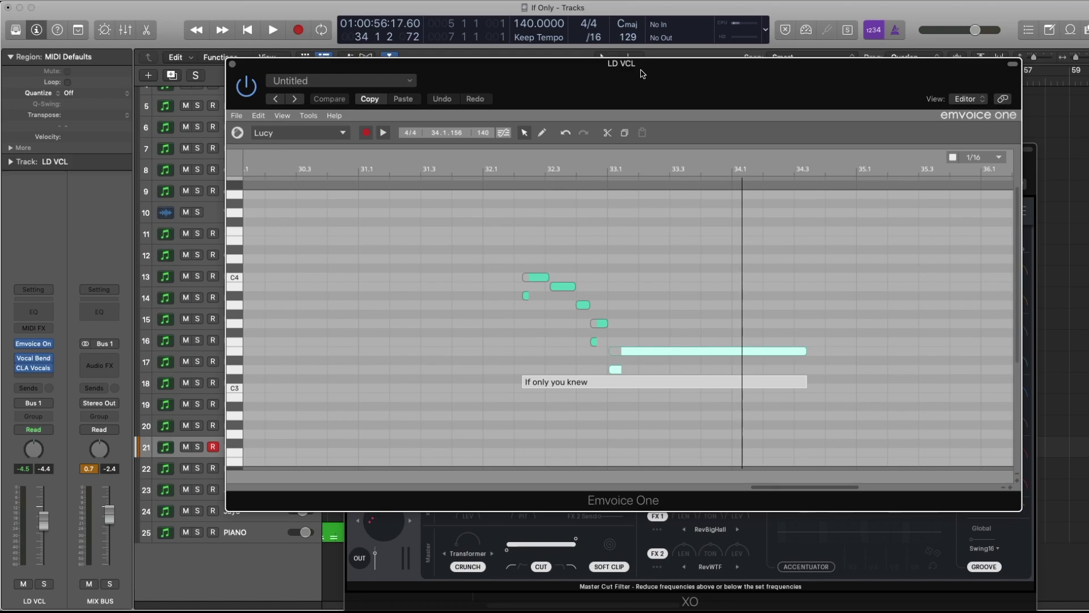
Play the phrase from bar 32 and capture notes with MIDI Listen mode.
key("space")
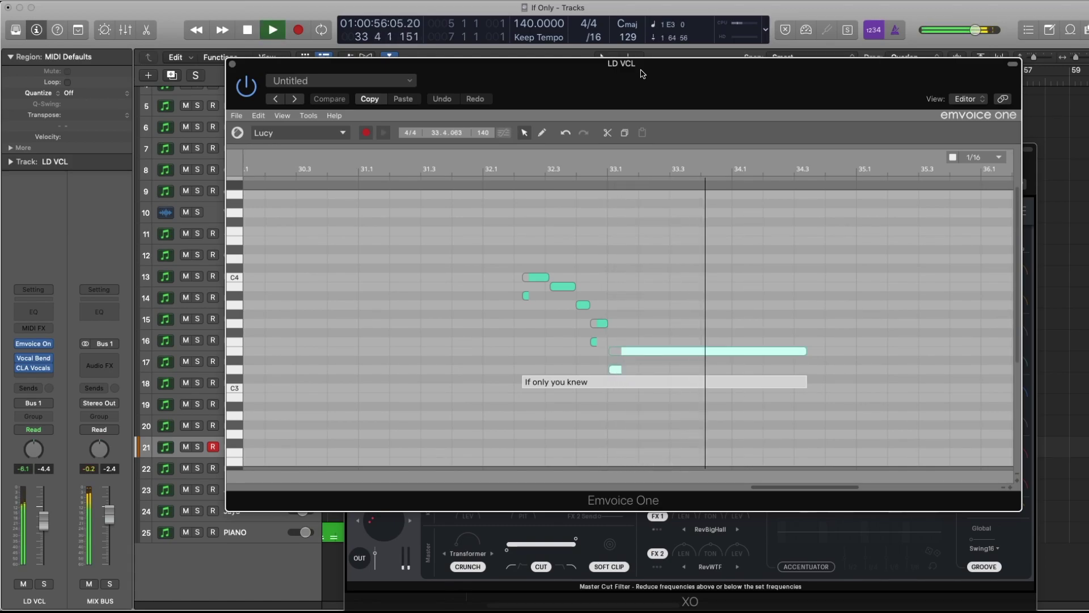
key("space")
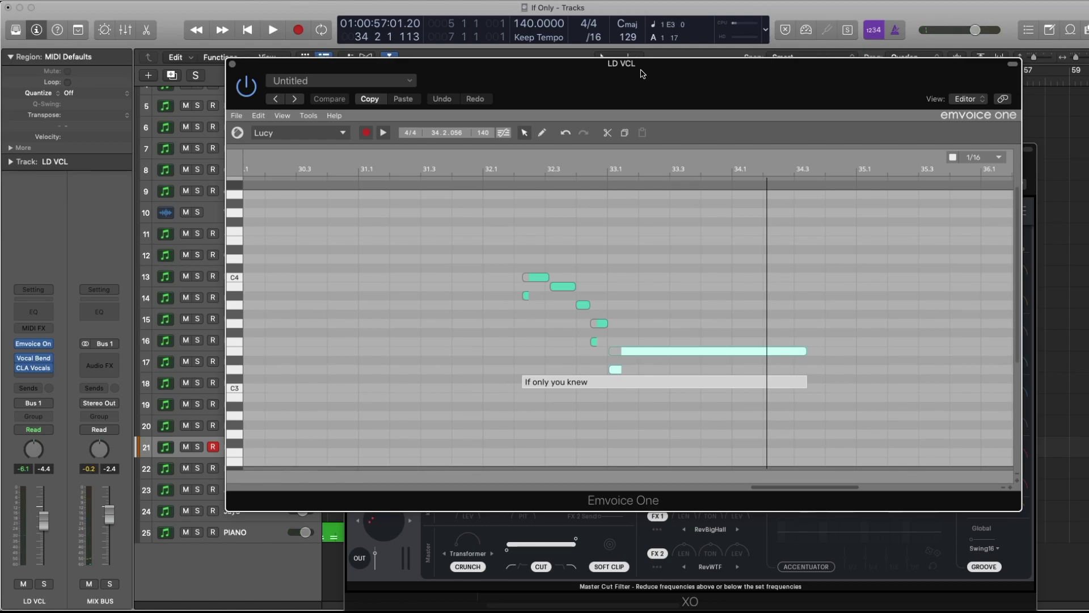
key("comma")
key("comma")
key("comma")
key("space")
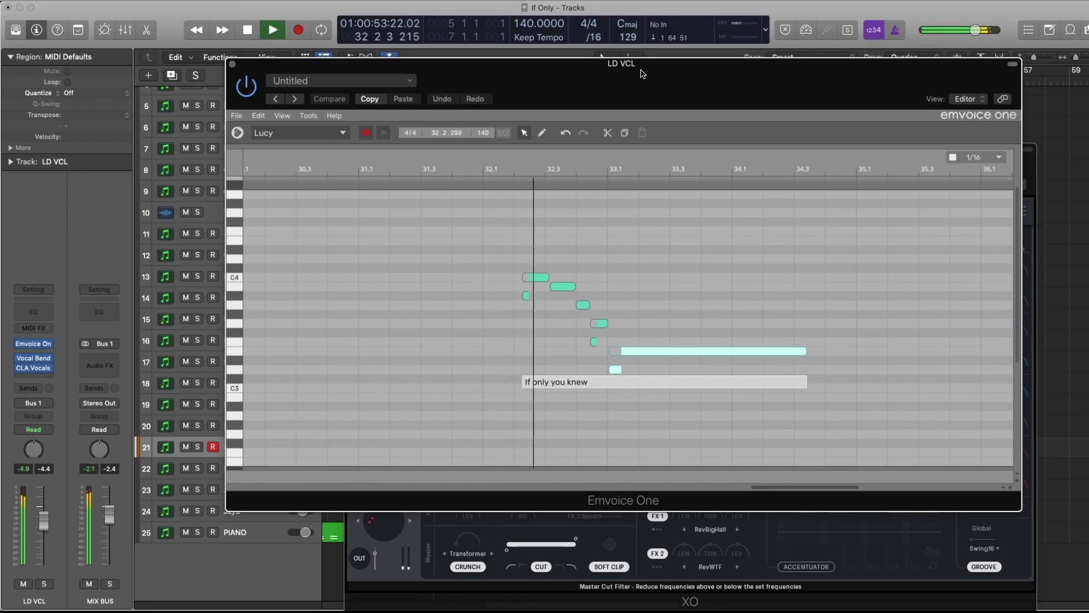
left_click(366, 134)
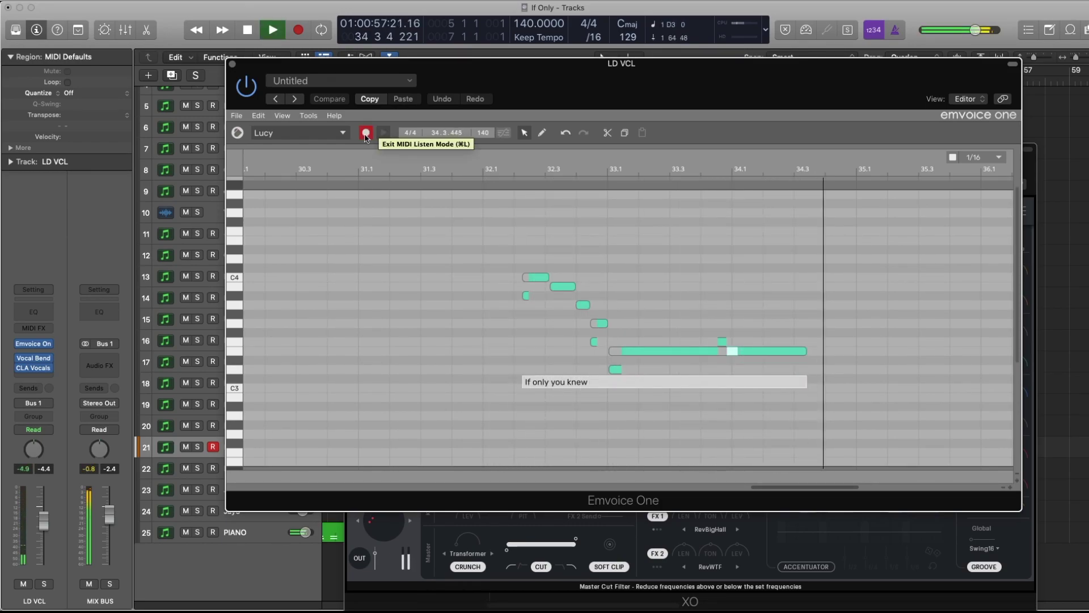
key("space")
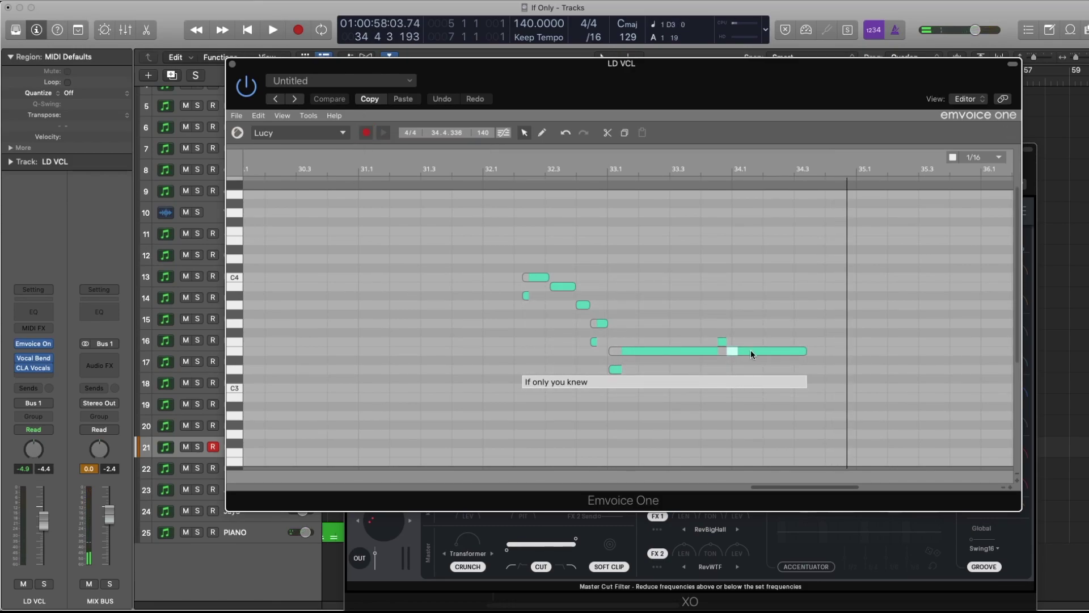
Split the long note with a lower sustained note running to the phrase end, then audition.
double_click(750, 369)
left_click_drag(752, 369, 806, 370)
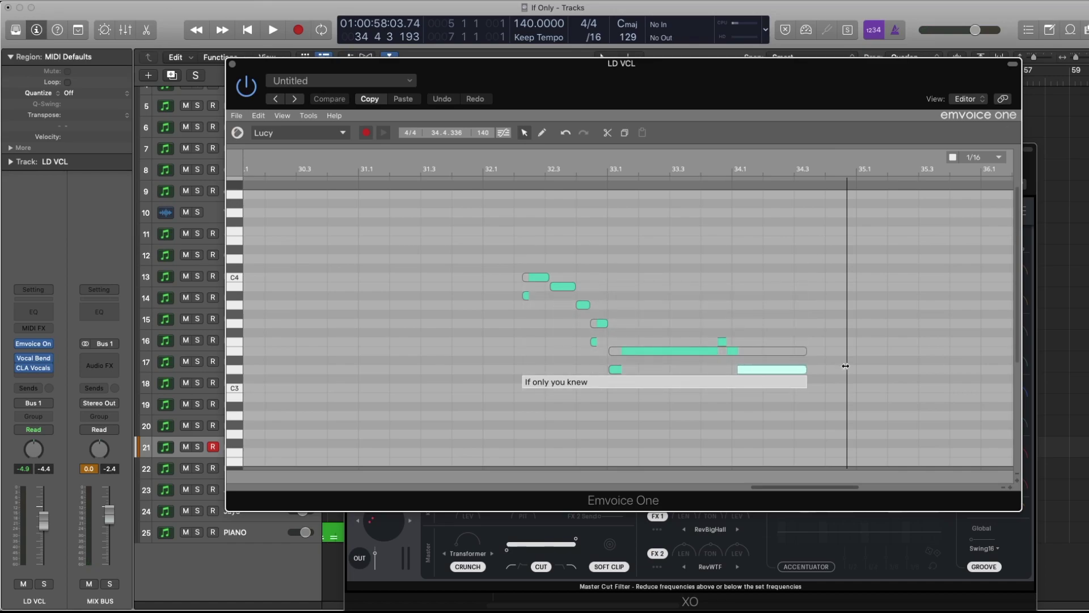
double_click(741, 389)
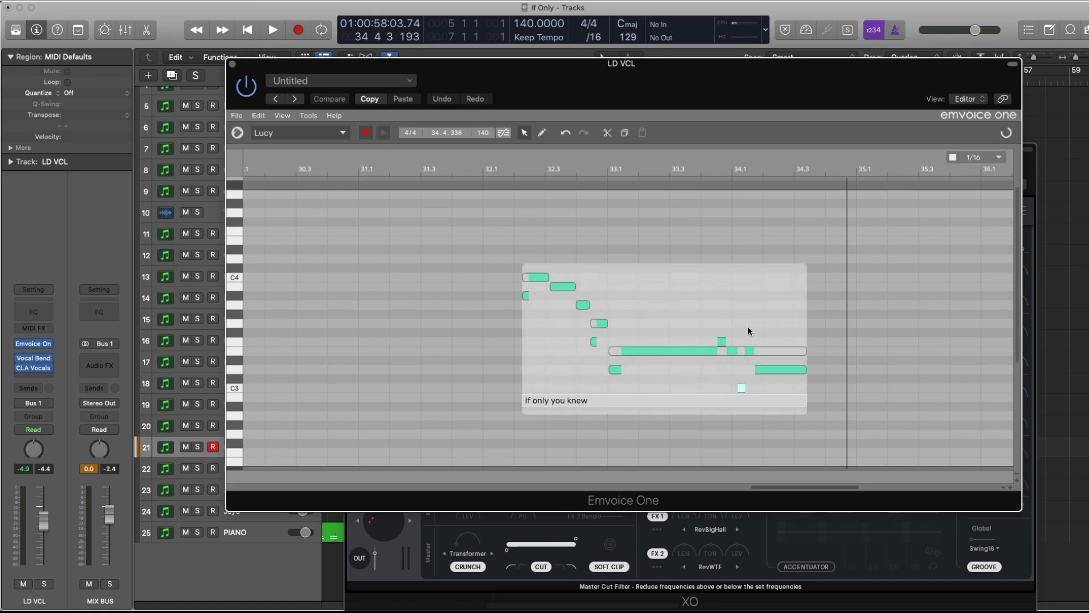
left_click_drag(753, 370, 745, 370)
left_click(463, 234)
key("comma")
key("comma")
key("comma")
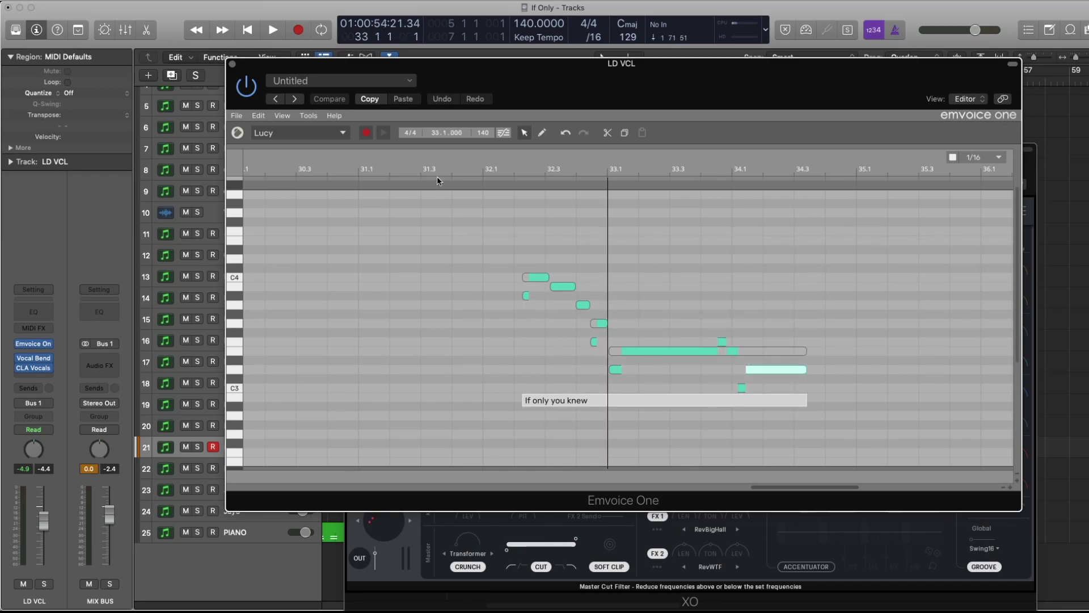
key("space")
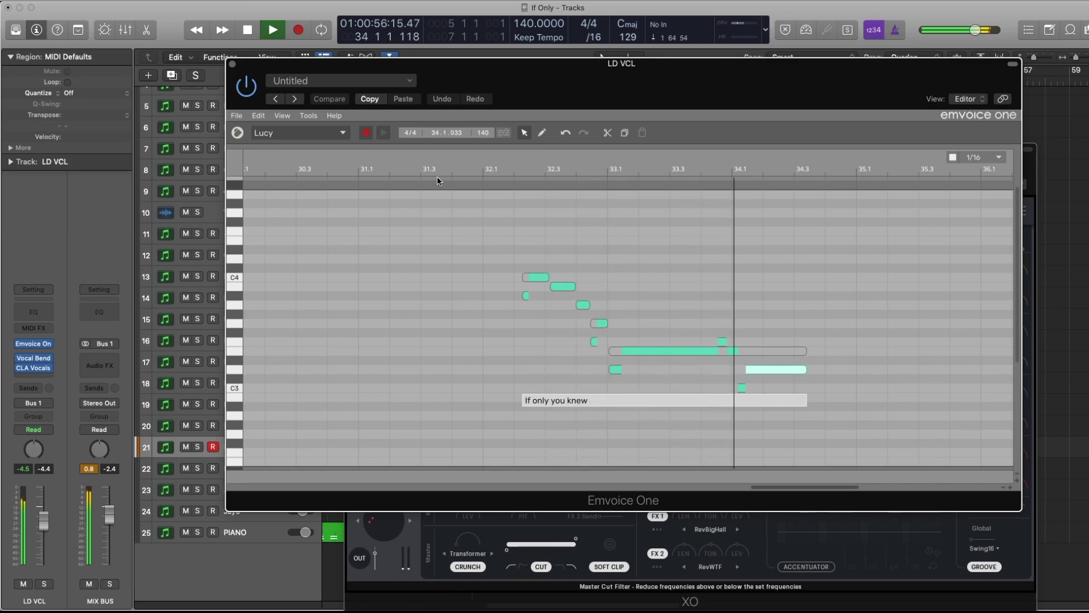
key("space")
Delete the stray C3 note and audition the phrase from bar 32.
left_click(741, 387)
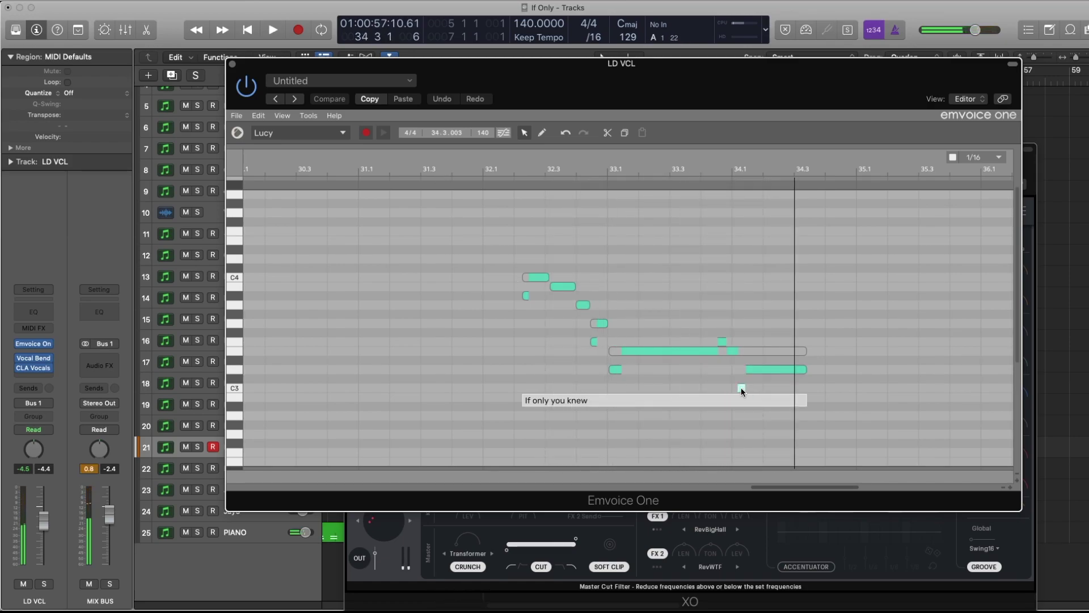
key("BackSpace")
key("comma")
key("comma")
key("comma")
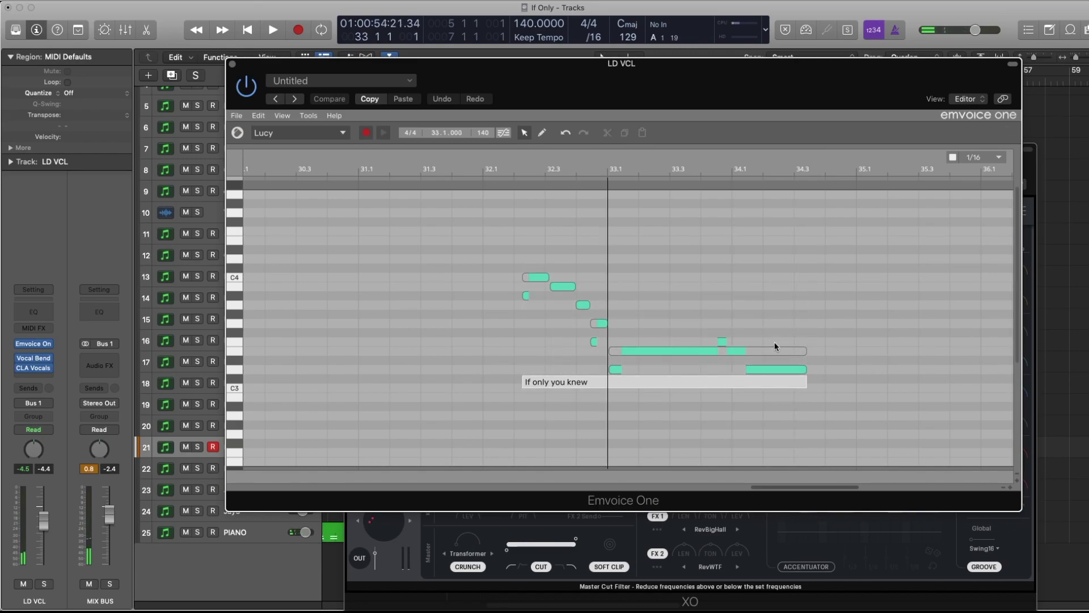
key("space")
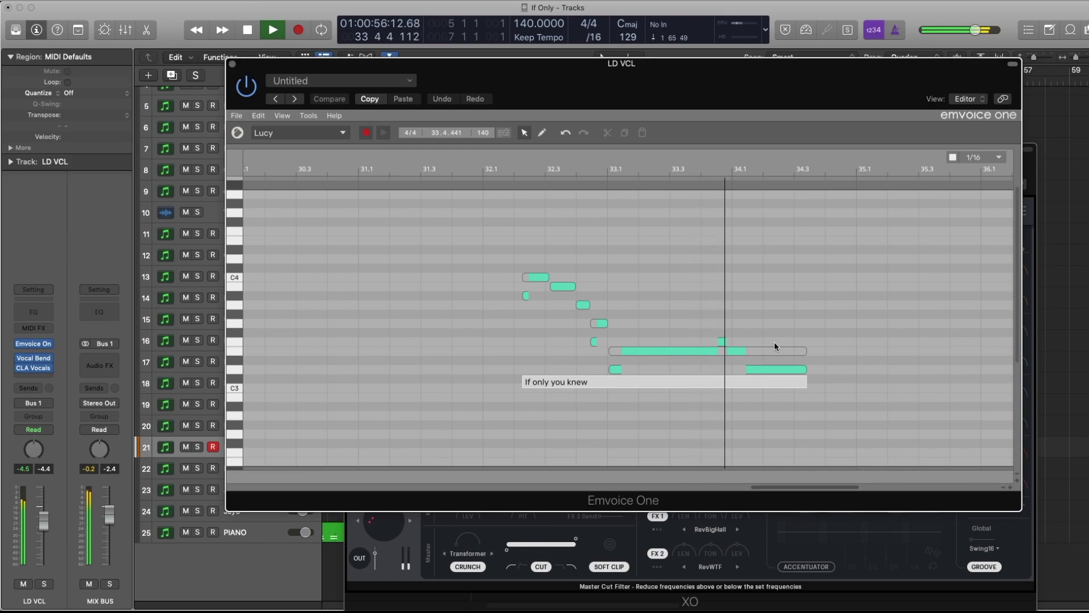
key("space")
key("comma")
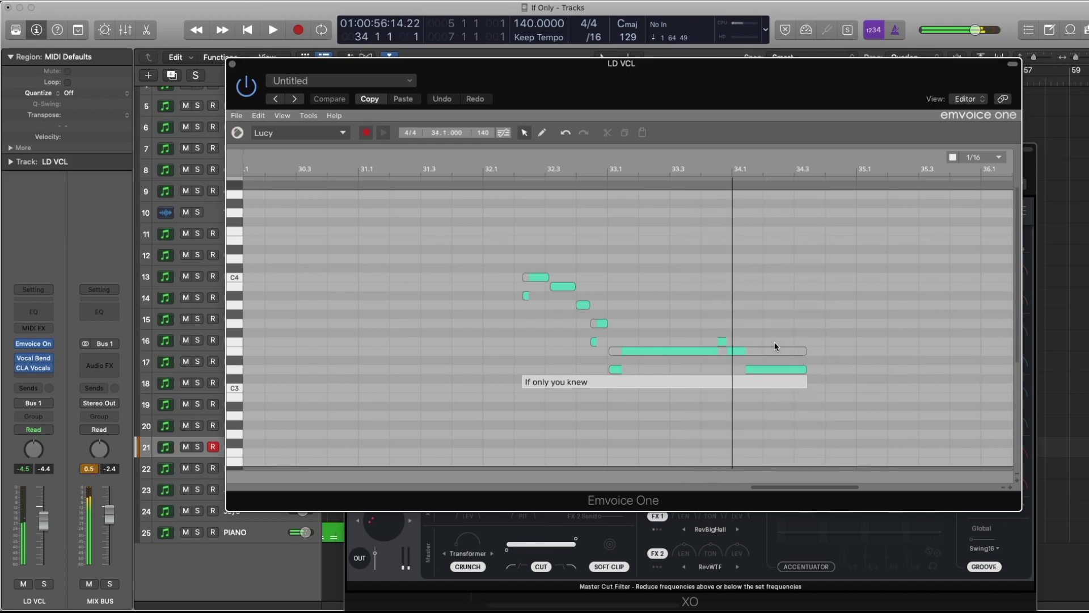
key("comma")
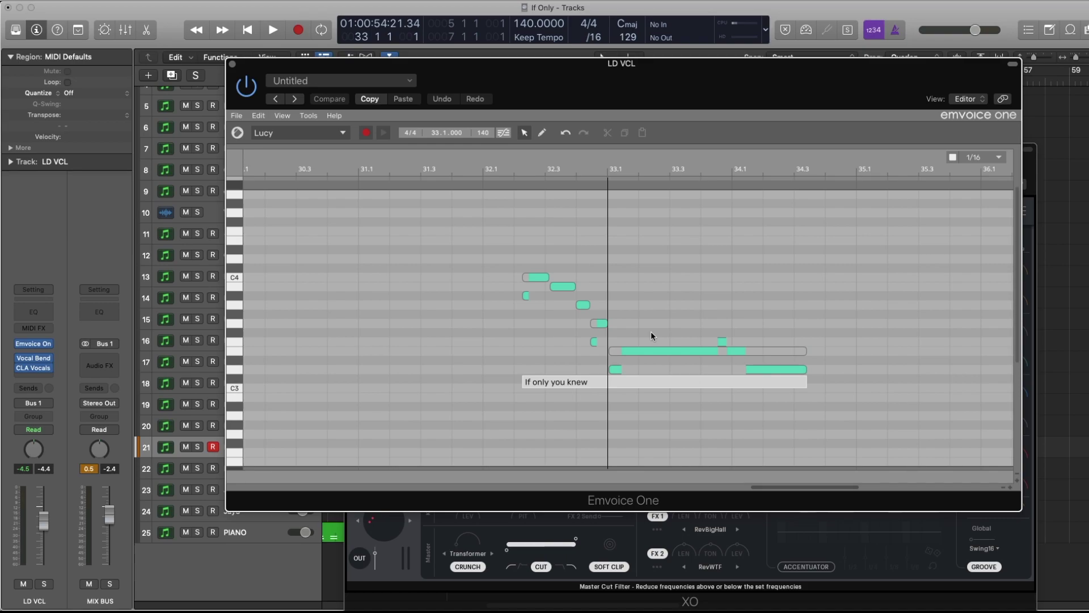
Record a wavering run of short notes across bar 33 with MIDI Listen and select them.
key("comma")
key("comma")
key("space")
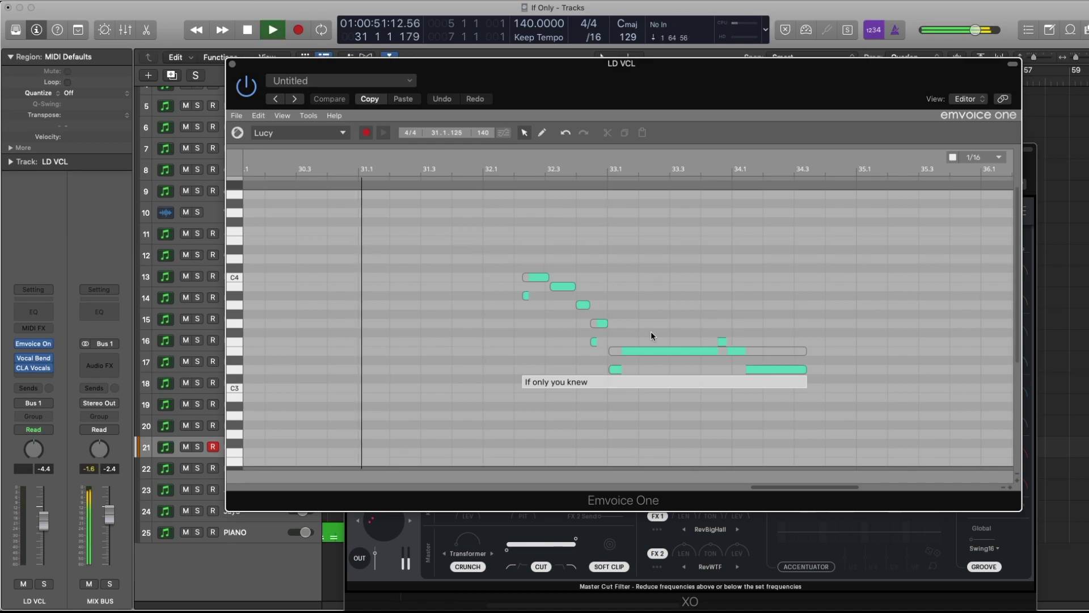
left_click(363, 136)
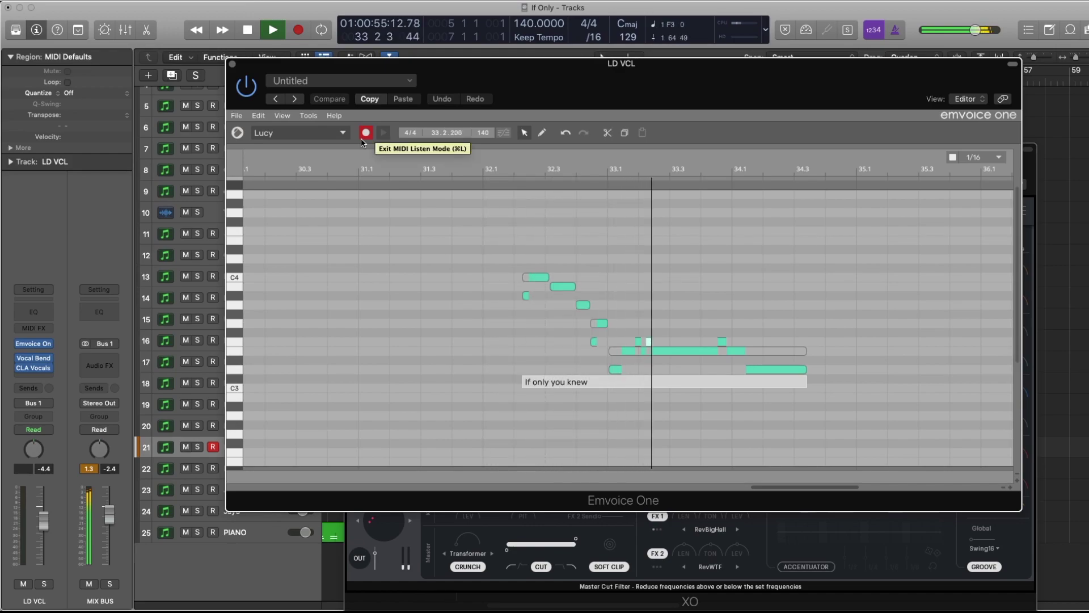
key("space")
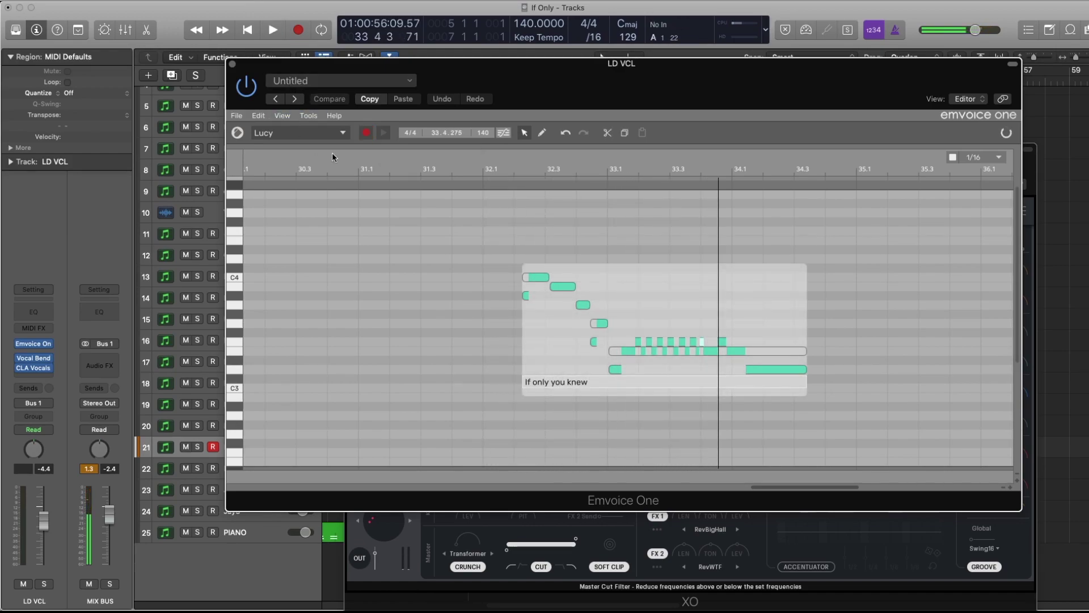
left_click_drag(629, 333, 704, 354)
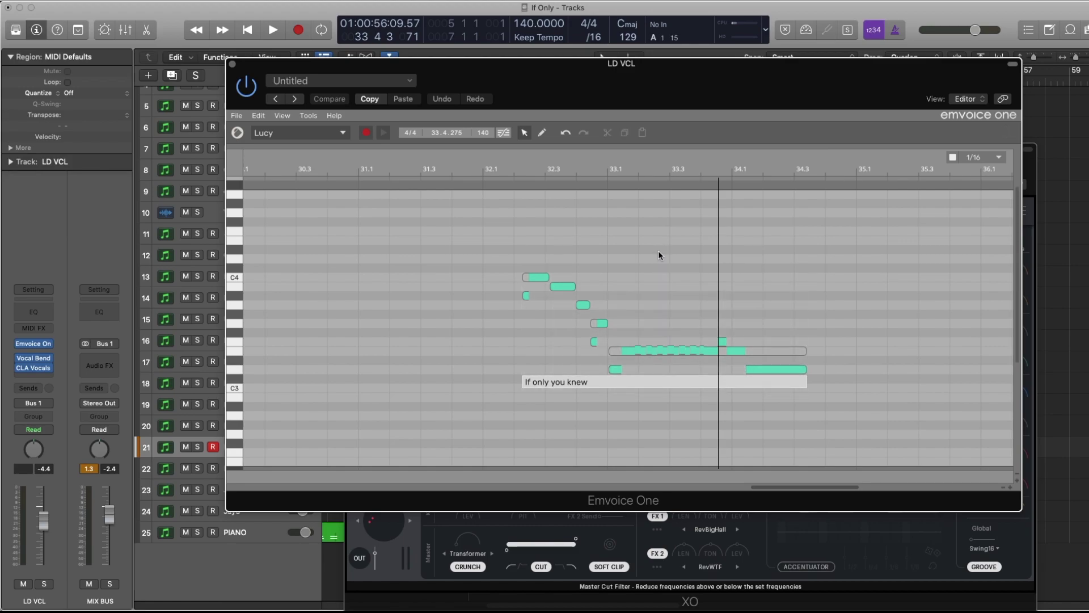
Audition the wobble from bar 32 and select a small piece of the long held note.
key("comma")
key("comma")
key("space")
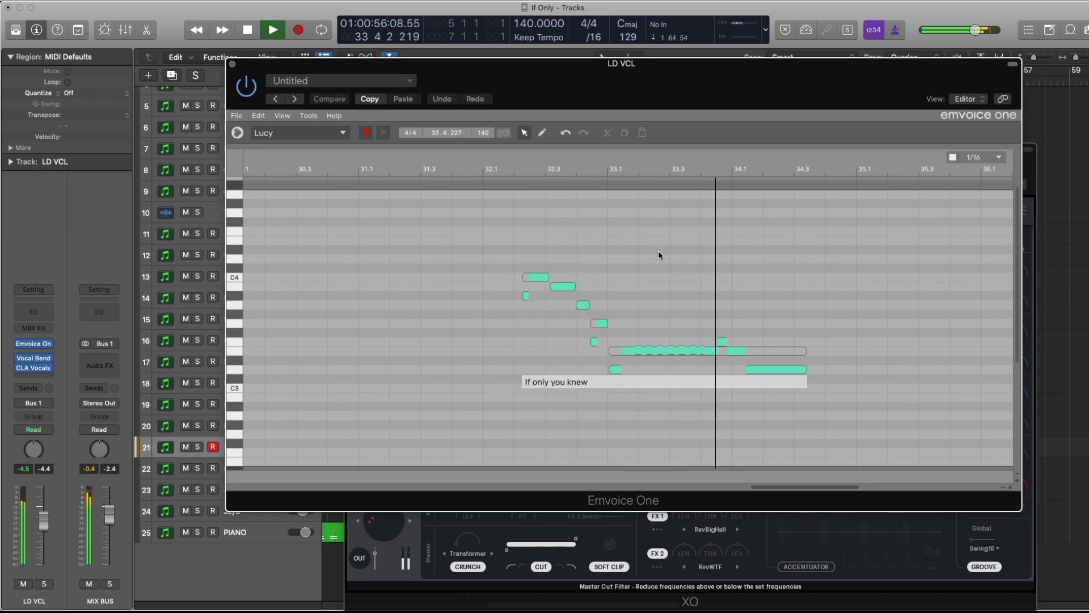
key("space")
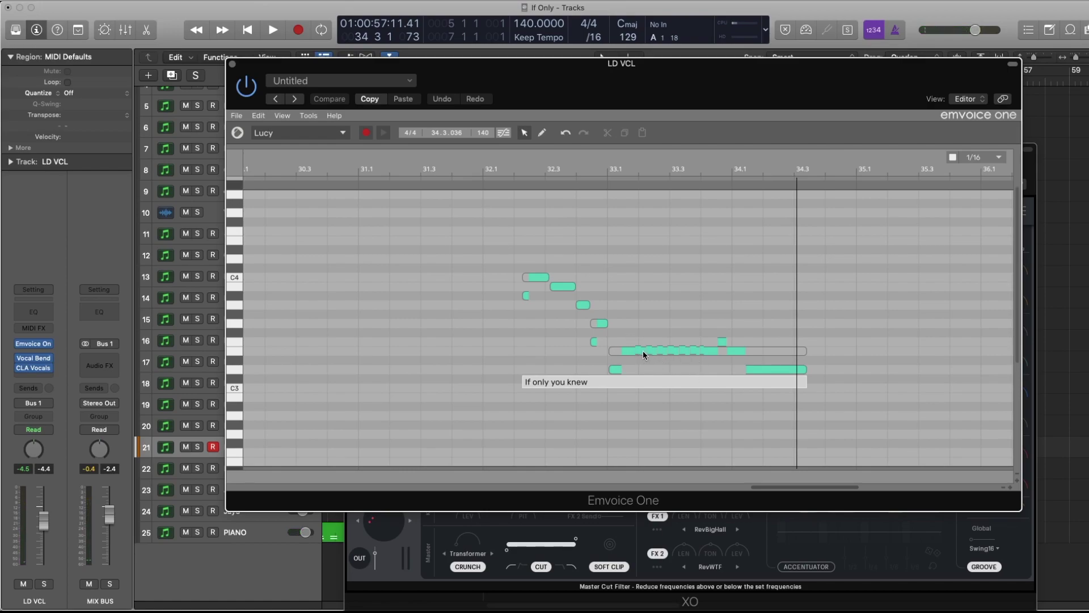
left_click(649, 351)
Nudge the tiny note before the final note to shape the slide near bar 34.1.
left_click(583, 304)
left_click(562, 287)
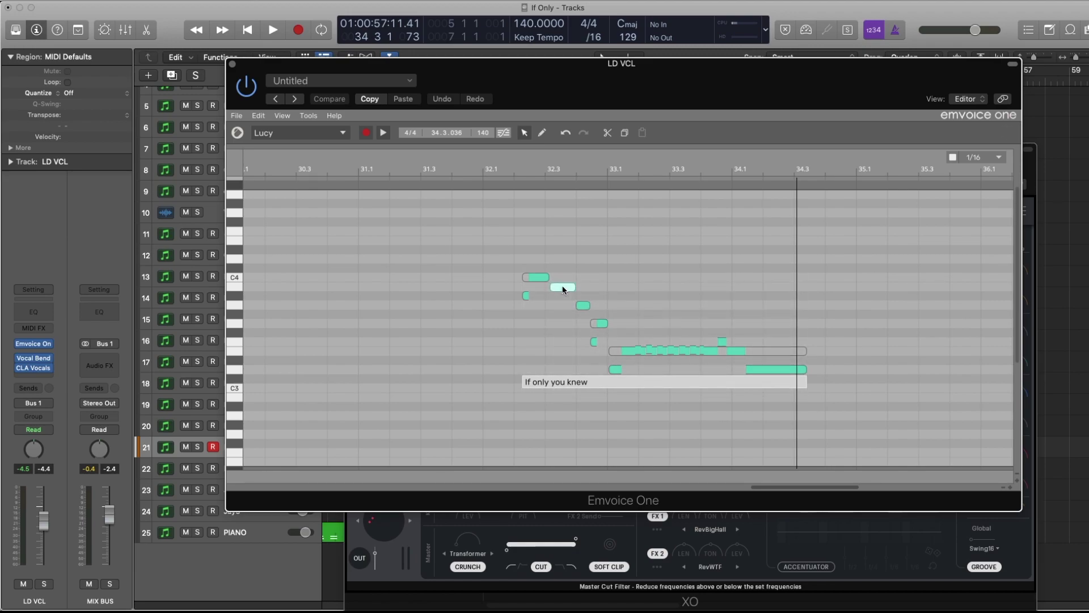
left_click(525, 295)
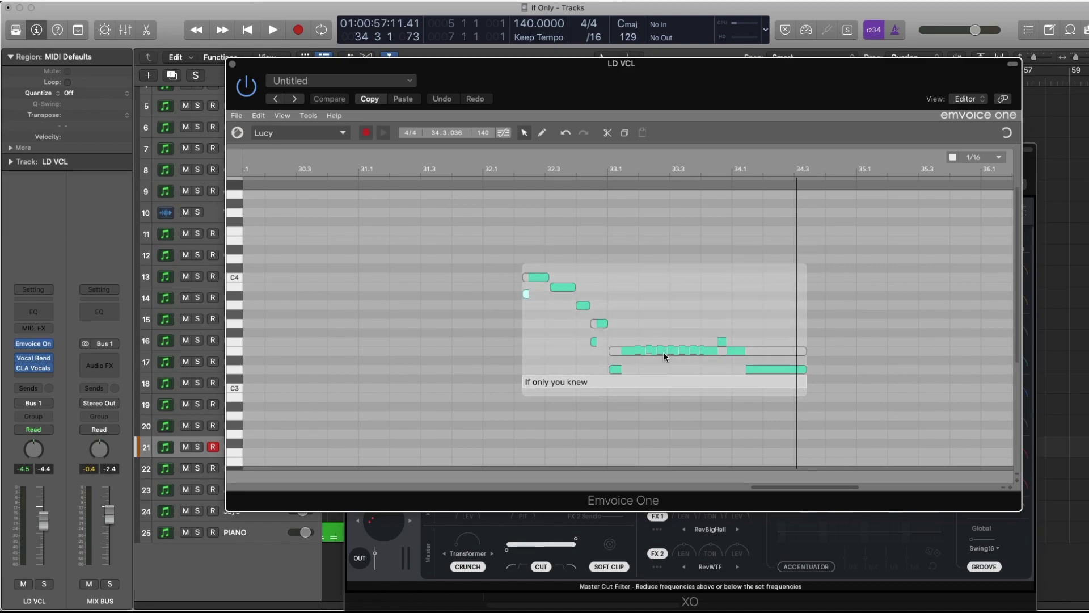
left_click(745, 359)
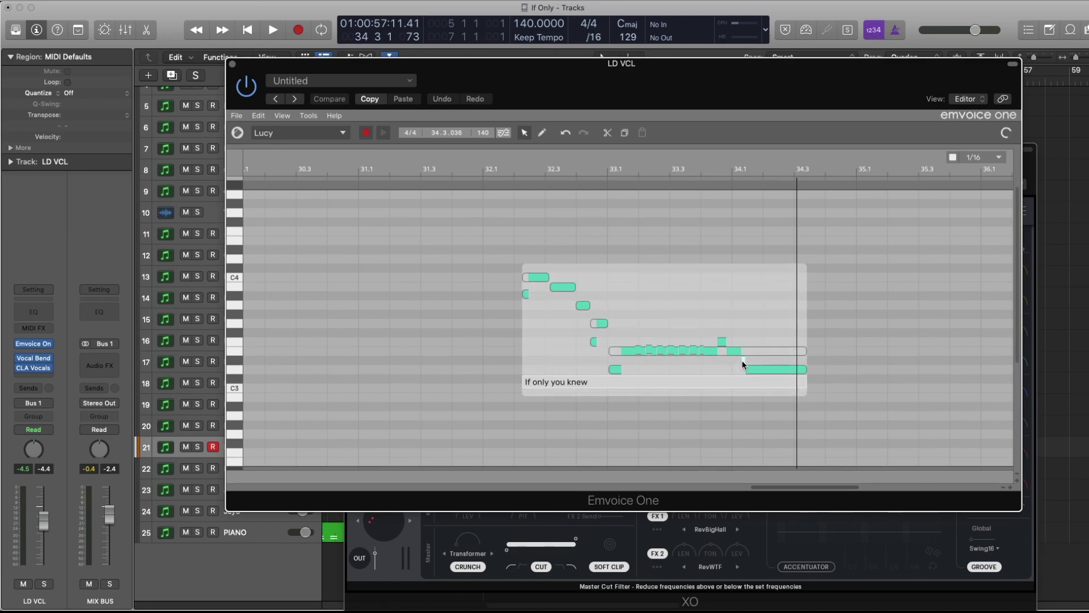
left_click_drag(744, 364, 740, 356)
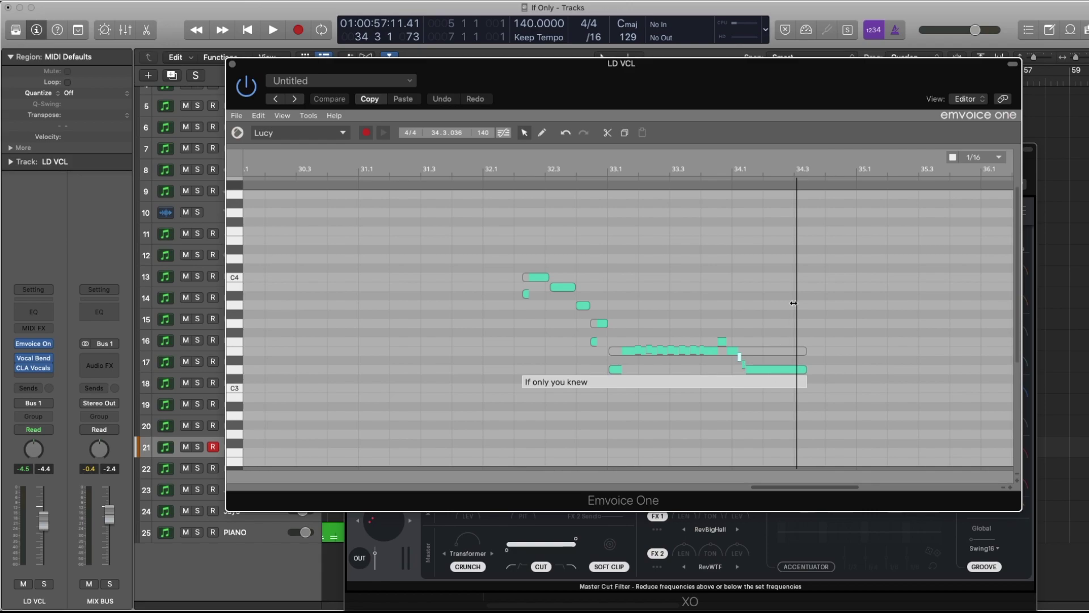
key("comma")
key("comma")
key("comma")
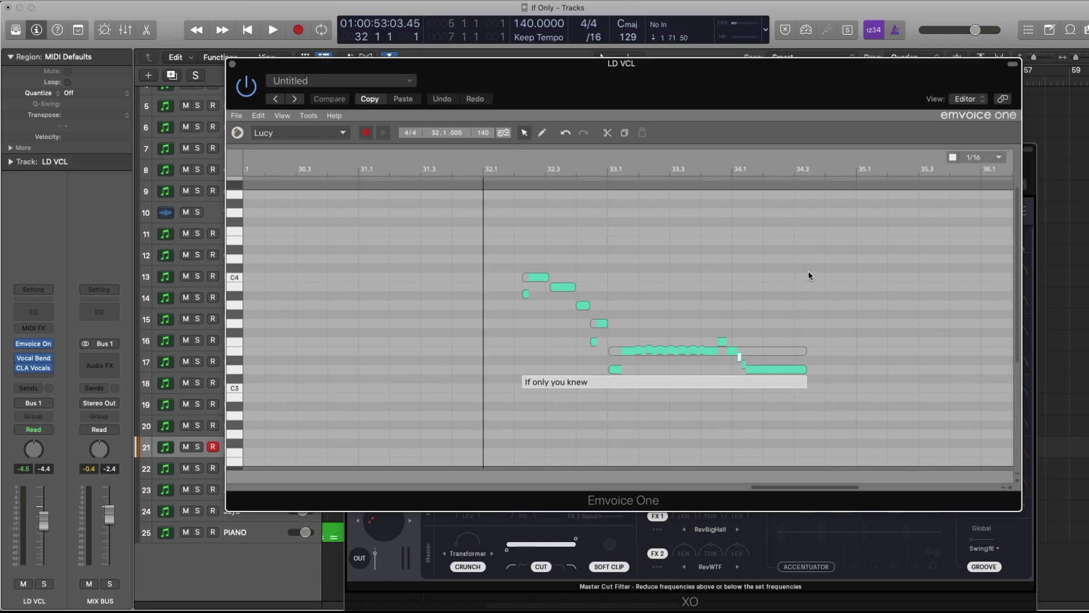
key("space")
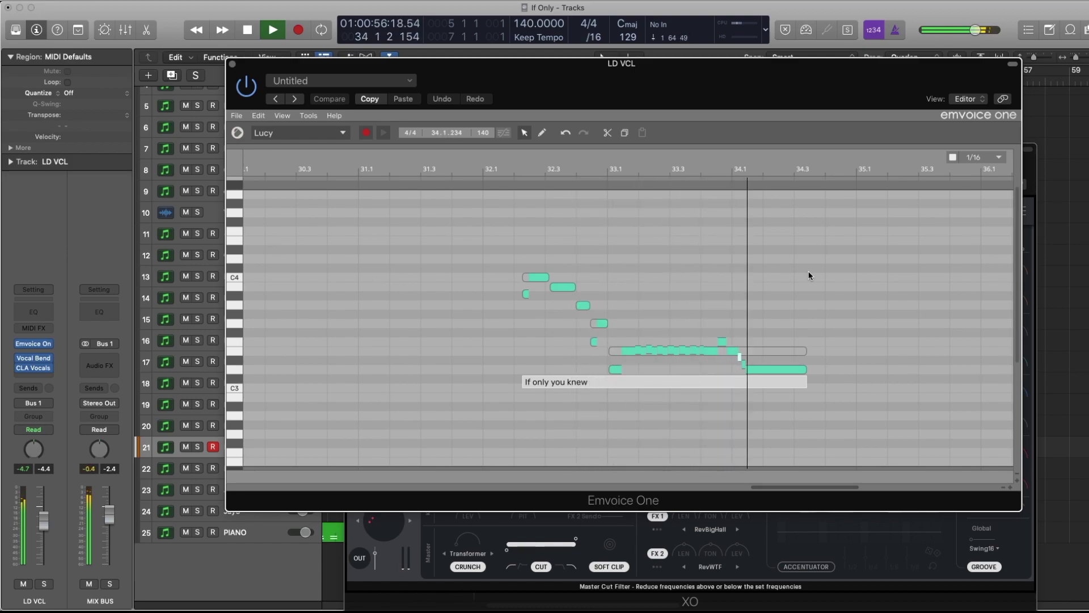
key("space")
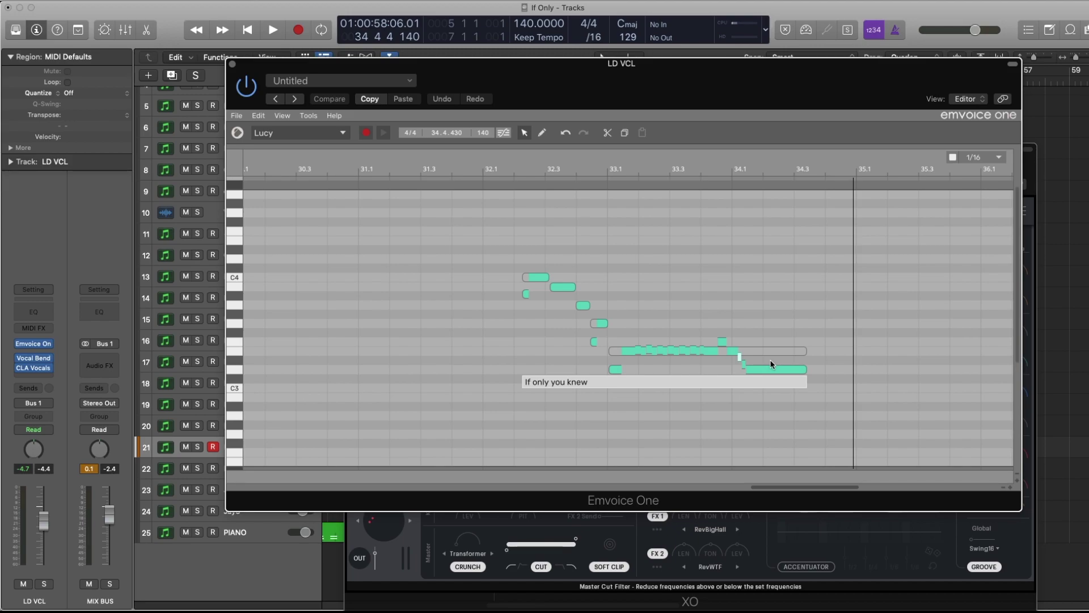
key("space")
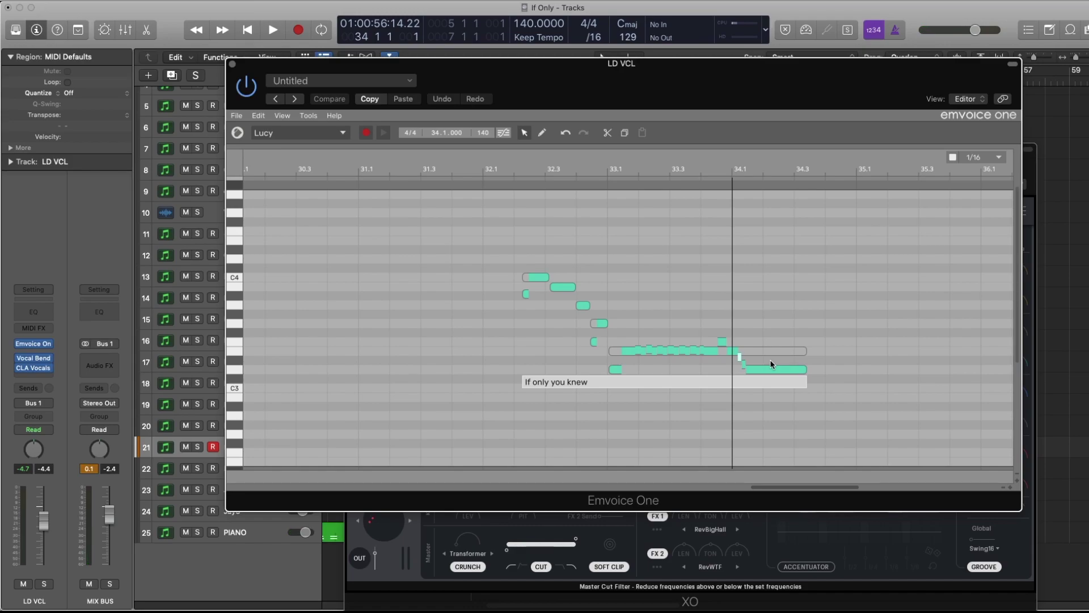
Close the Emvoice editor and move the XO drum windows off the track list.
left_click(232, 64)
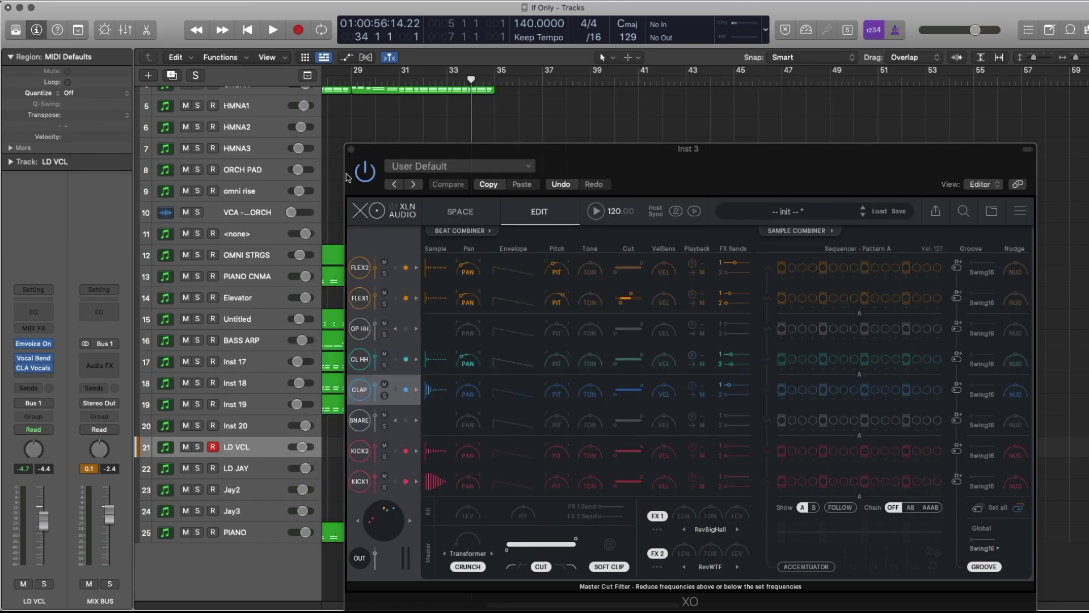
left_click_drag(365, 150, 508, 90)
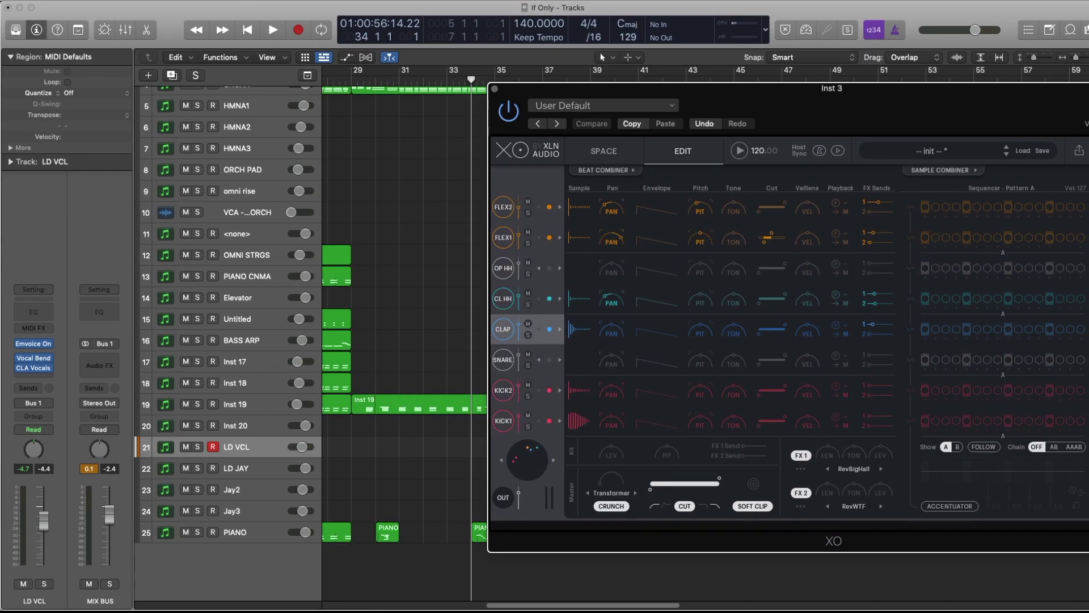
left_click_drag(467, 312, 838, 185)
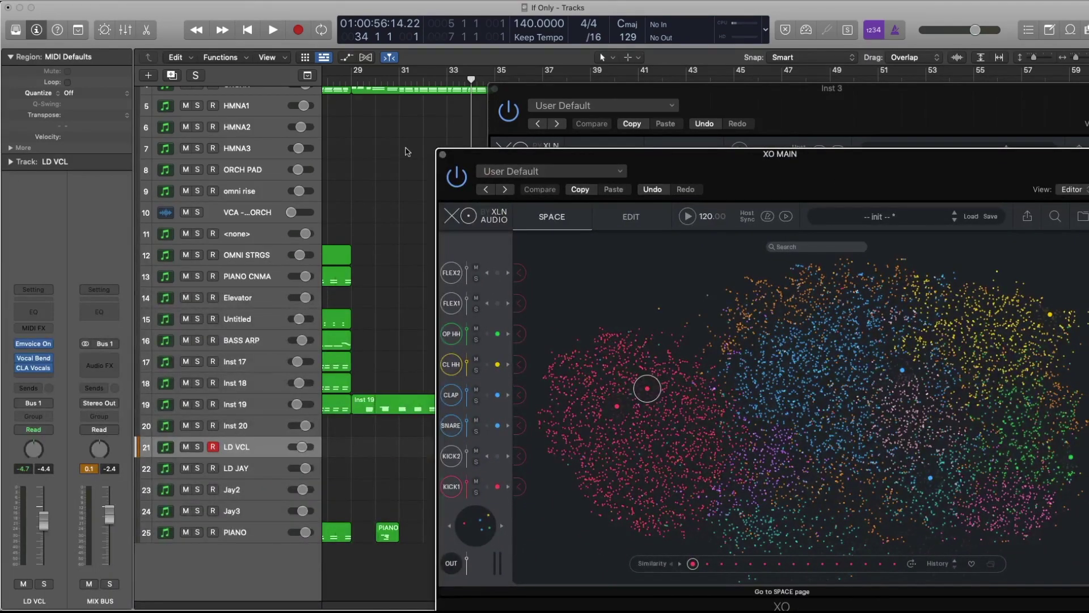
left_click_drag(394, 127, 464, 120)
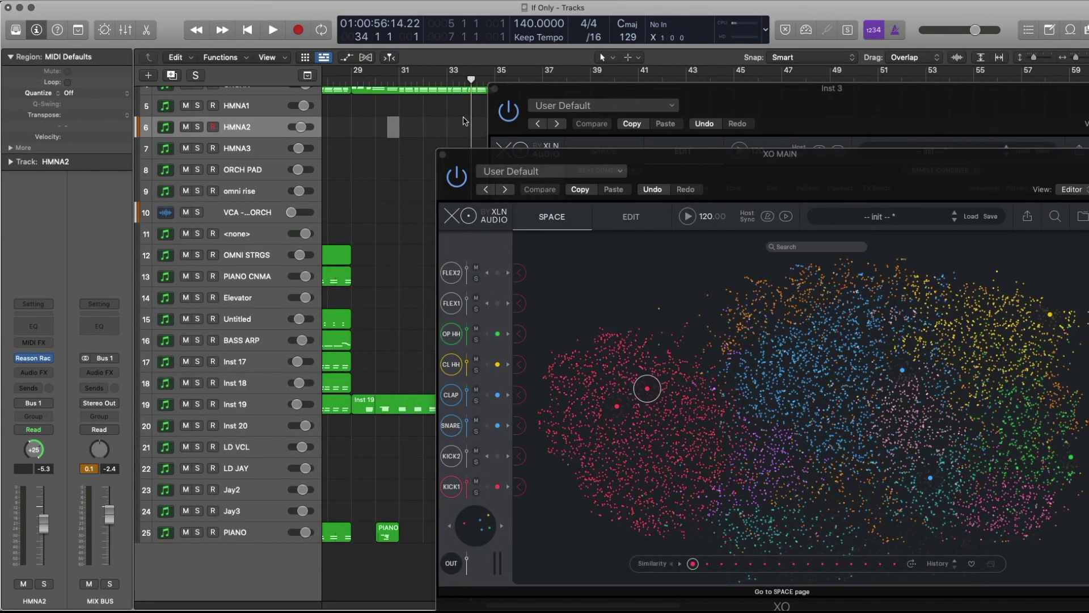
Play the song from the start, toggle Cycle on and off, then play from bar 3.
key("Return")
key("space")
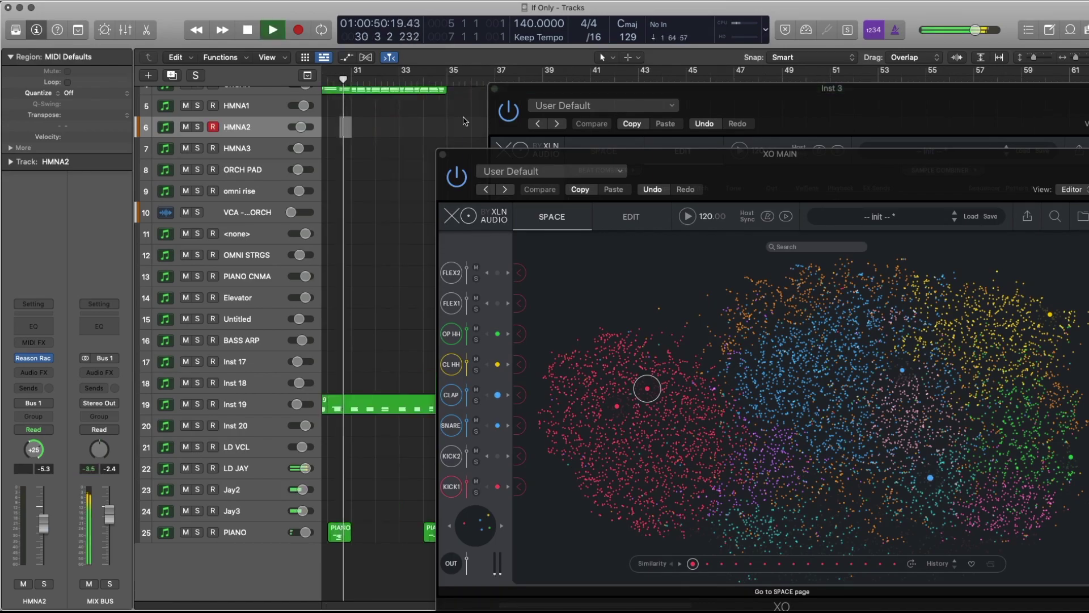
key("c")
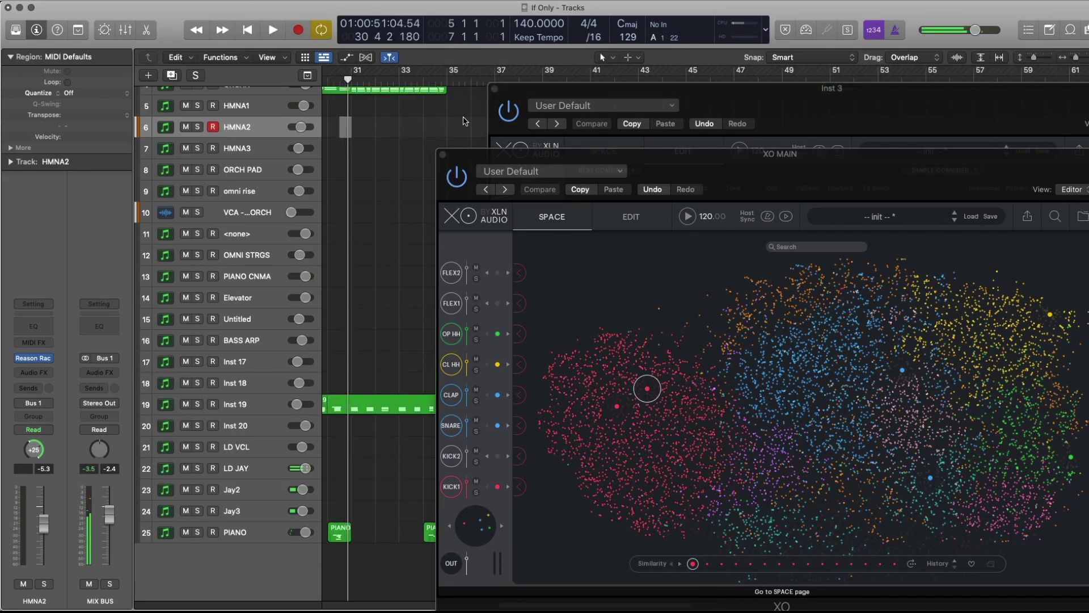
key("Return")
key("c")
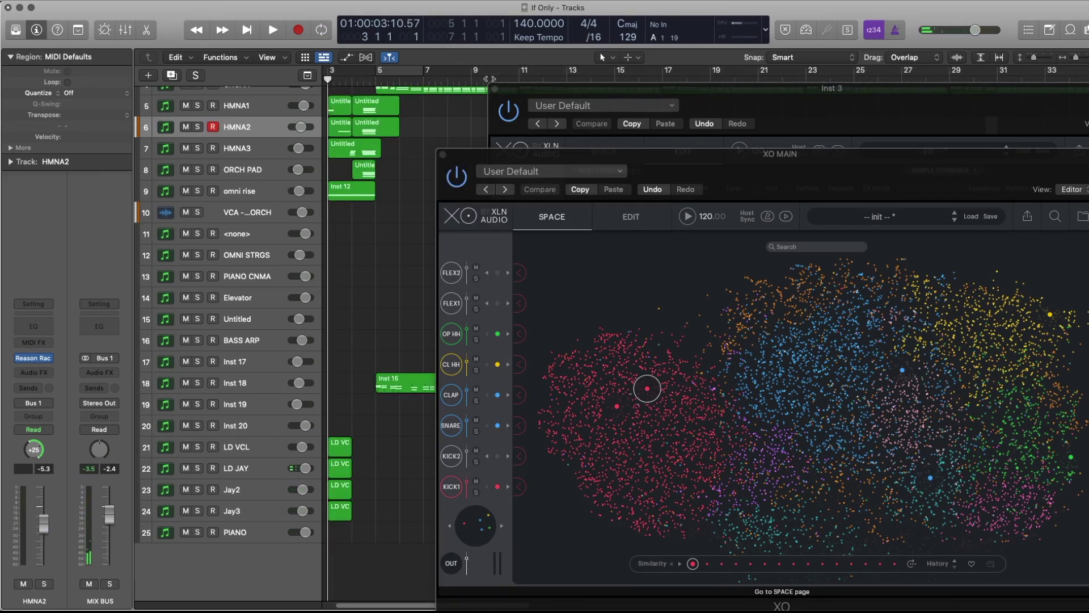
key("space")
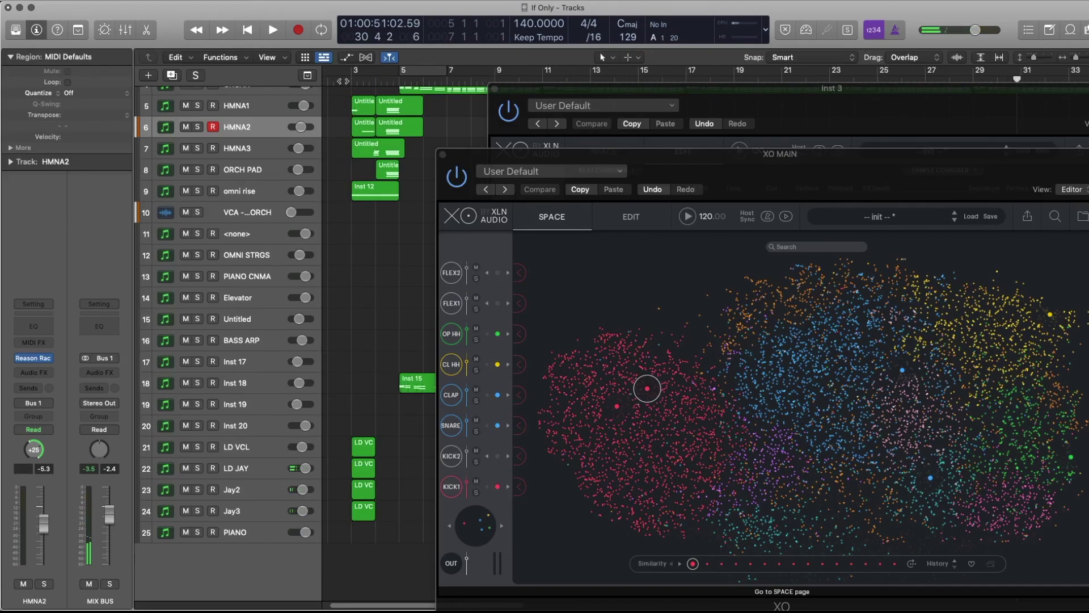
left_click(344, 80)
key("space")
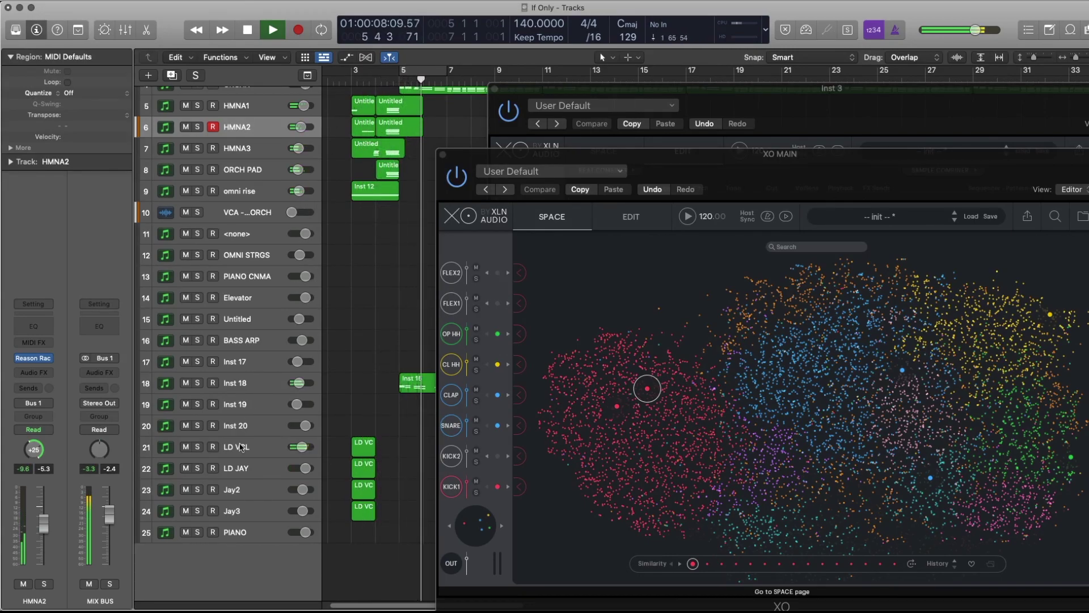
Select the LD VCL track and reopen its Emvoice One editor during playback.
left_click(230, 445)
left_click(34, 344)
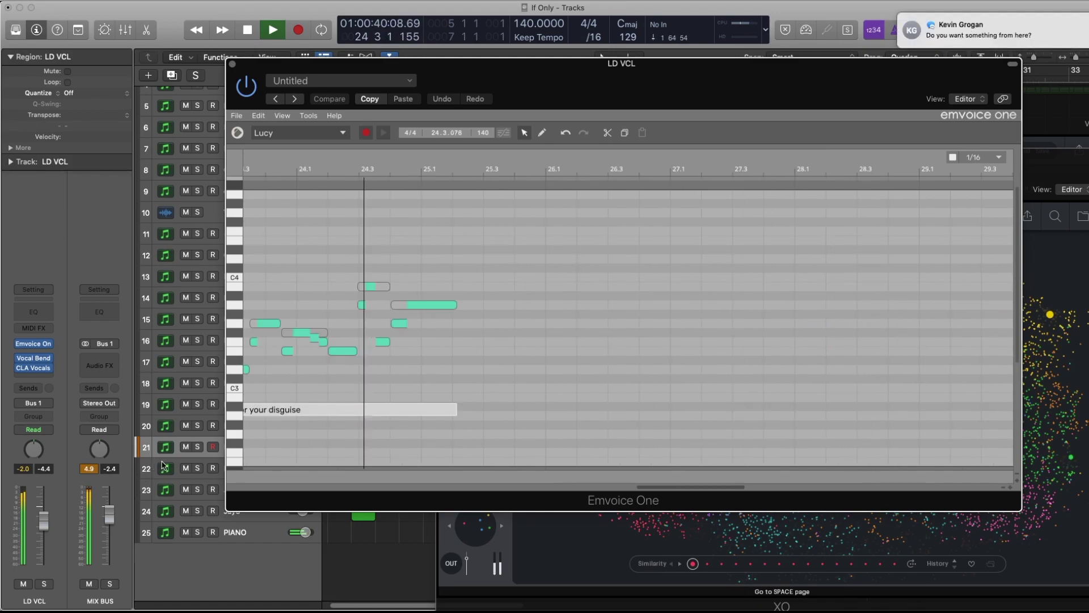
Select LD JAY, stop playback near bar 35.1, and shift the Emvoice window down-right.
left_click(183, 470)
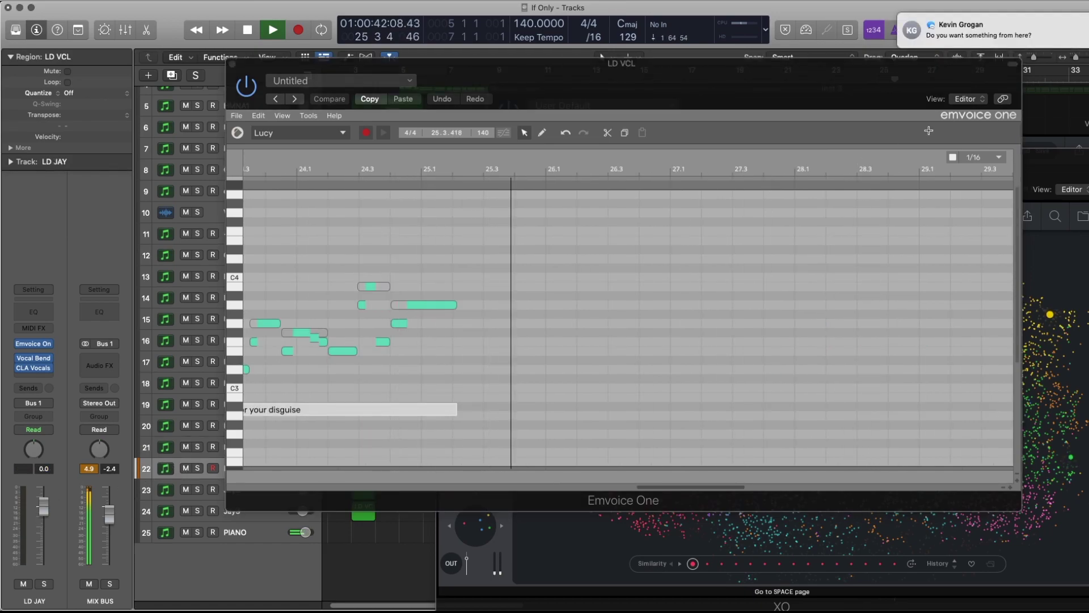
mouse_move(1060, 41)
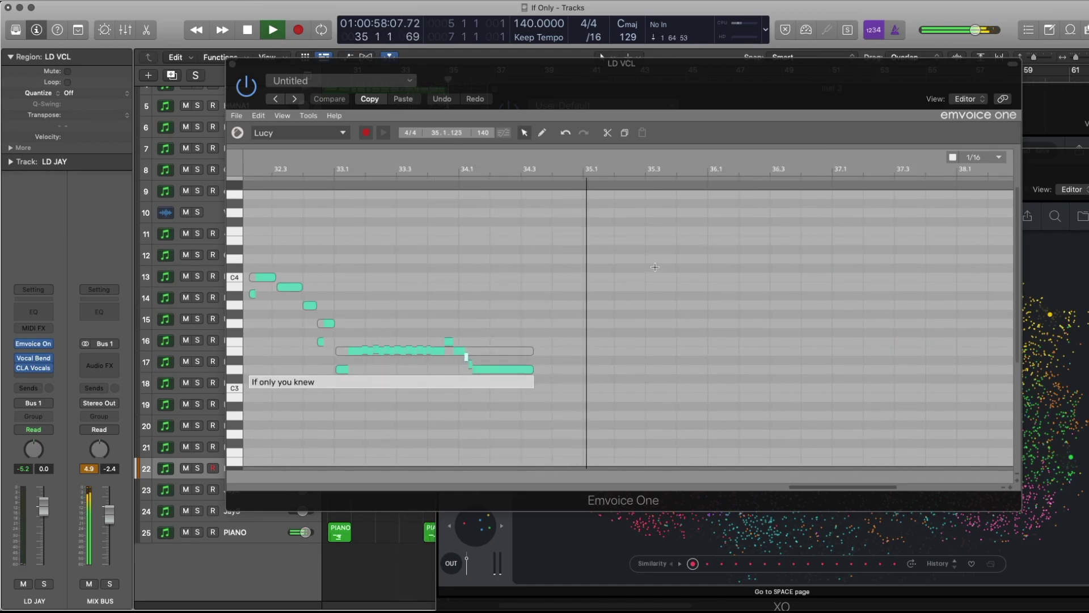
key("space")
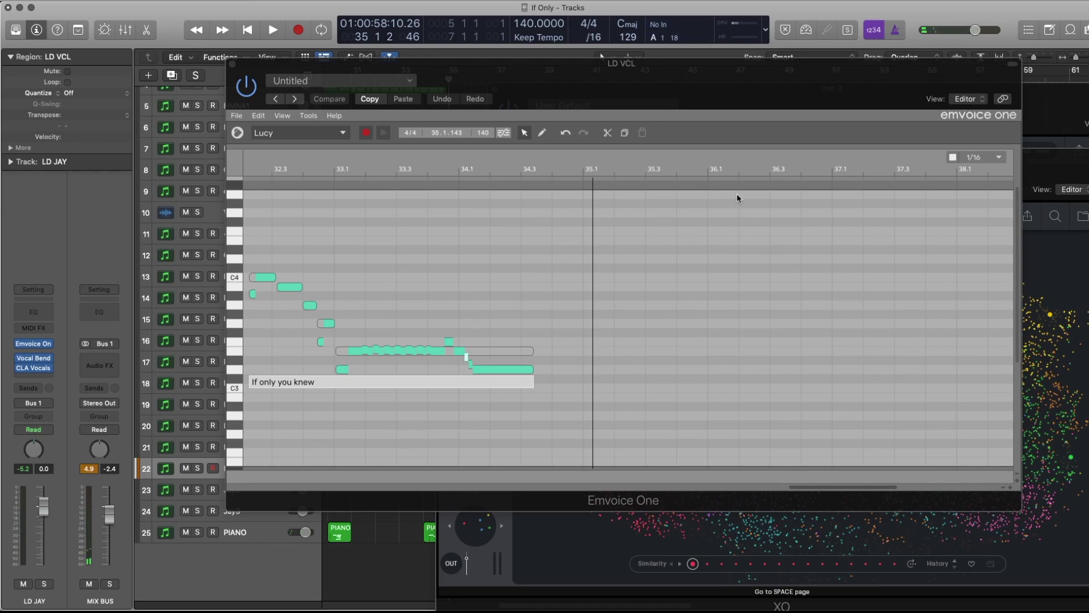
left_click_drag(675, 99, 697, 134)
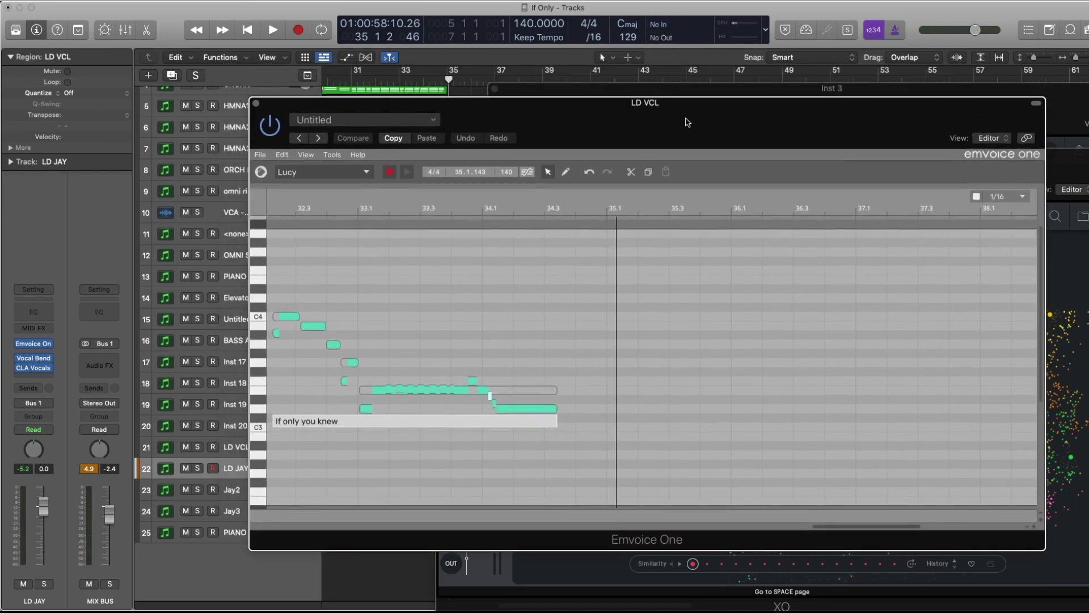